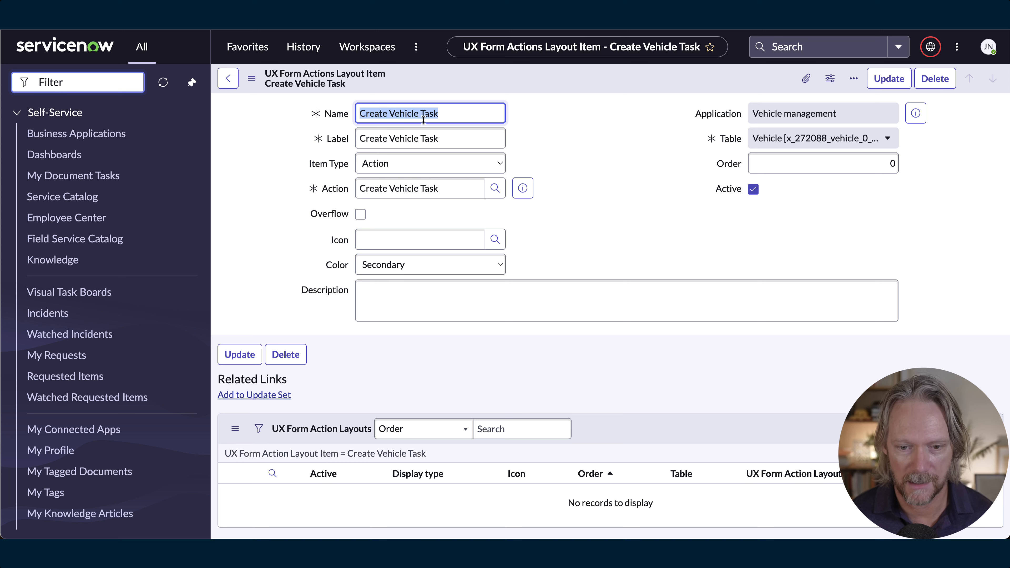
- Append ' (DA)' to the layout item's Name and Label, then save the record
left_click(458, 114)
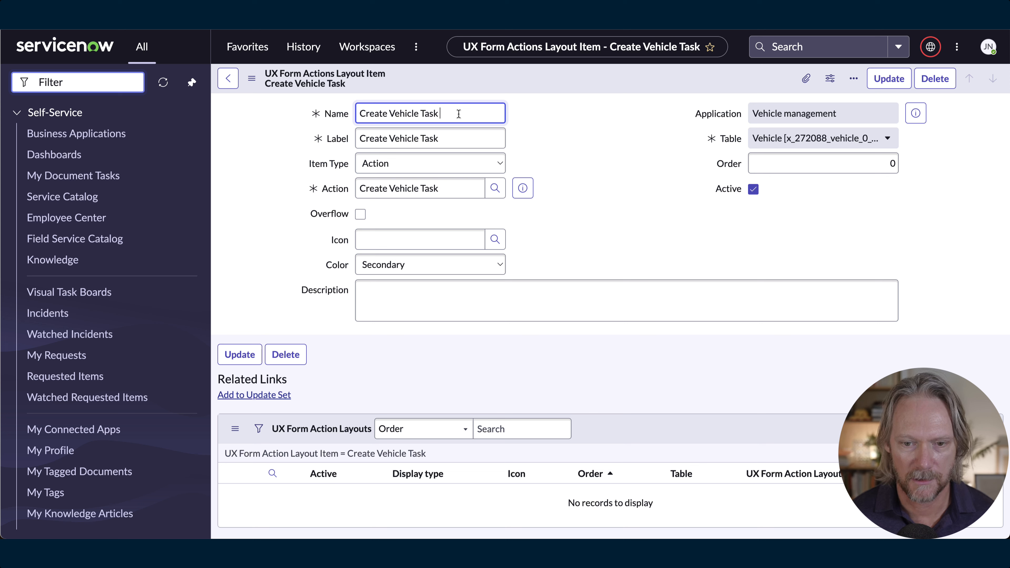
type("(DA)")
left_click(456, 138)
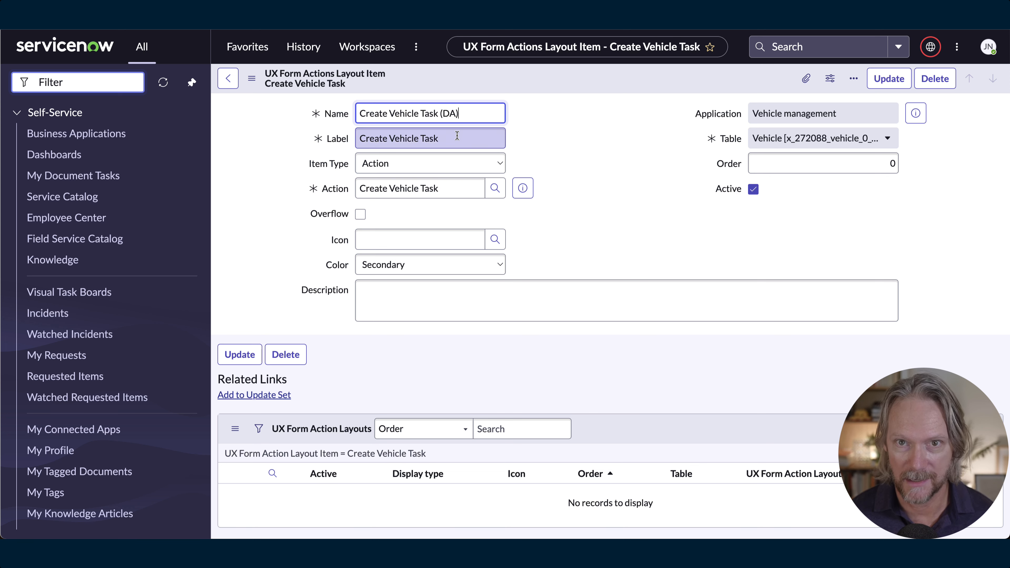
type("(DA)")
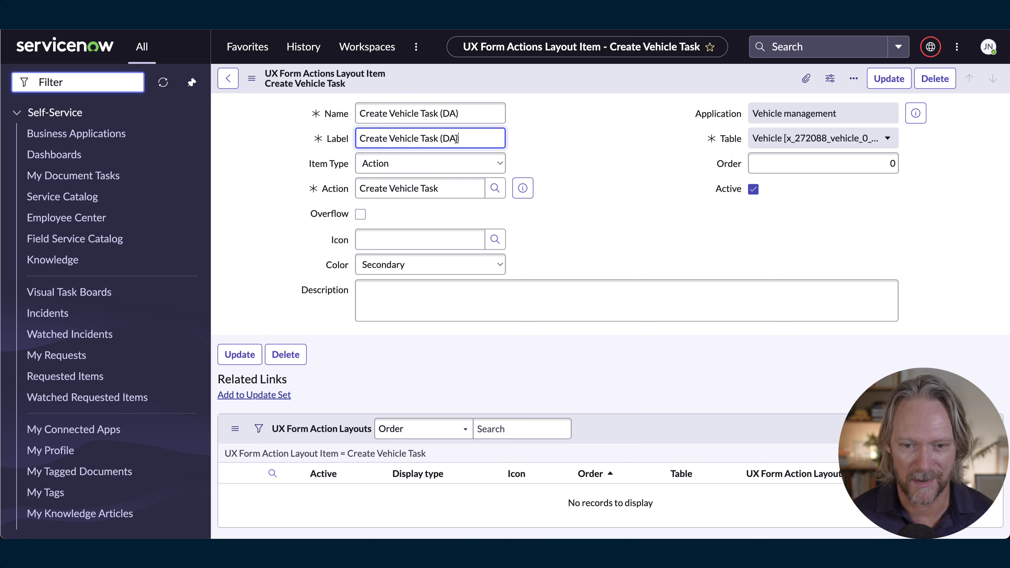
right_click(573, 78)
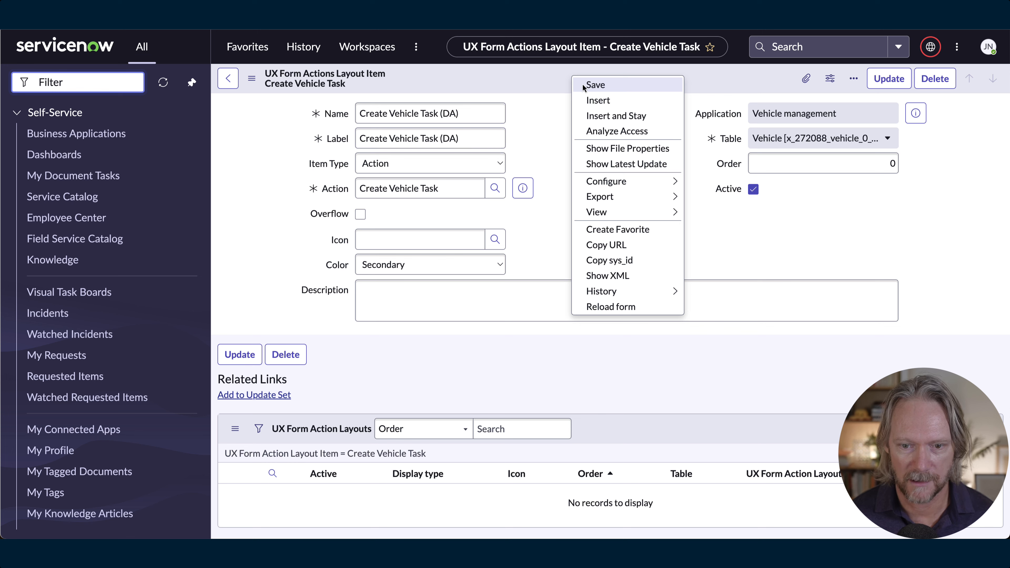
left_click(582, 84)
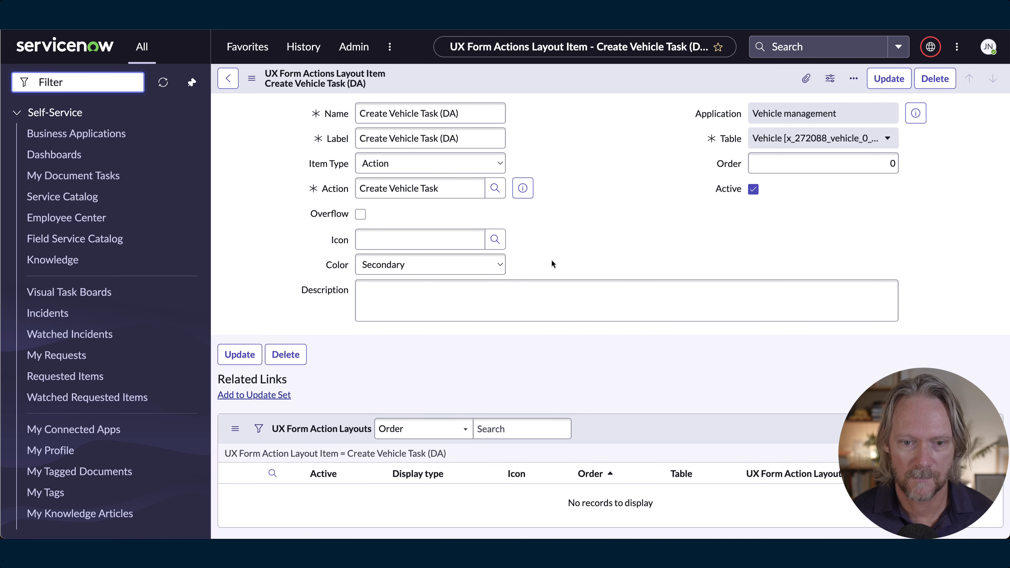
- Name the new form actions layout 'Vehicles', choose 'Vehicle Actions' as Action Config, and save
type("Vehicles")
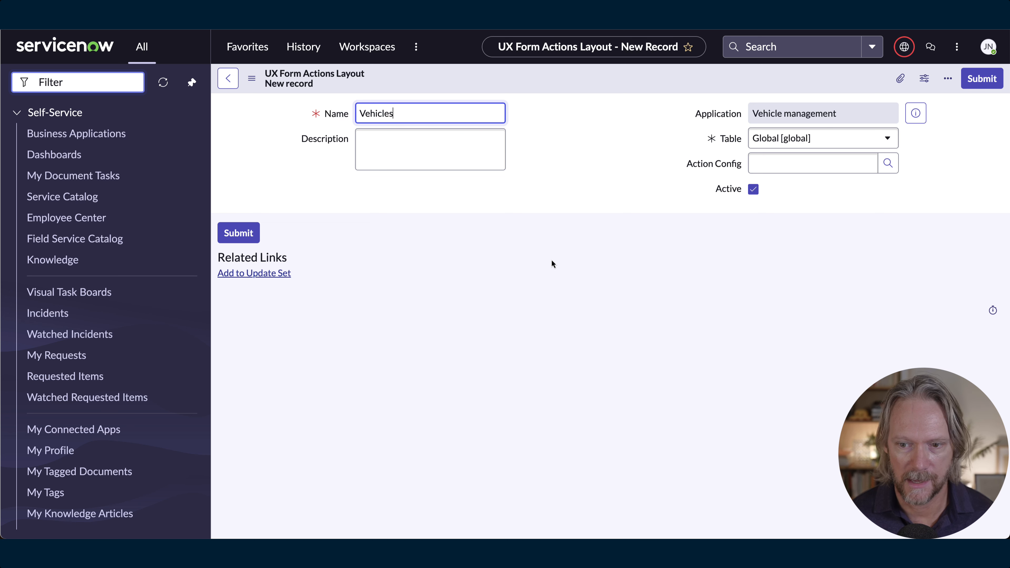
left_click(833, 164)
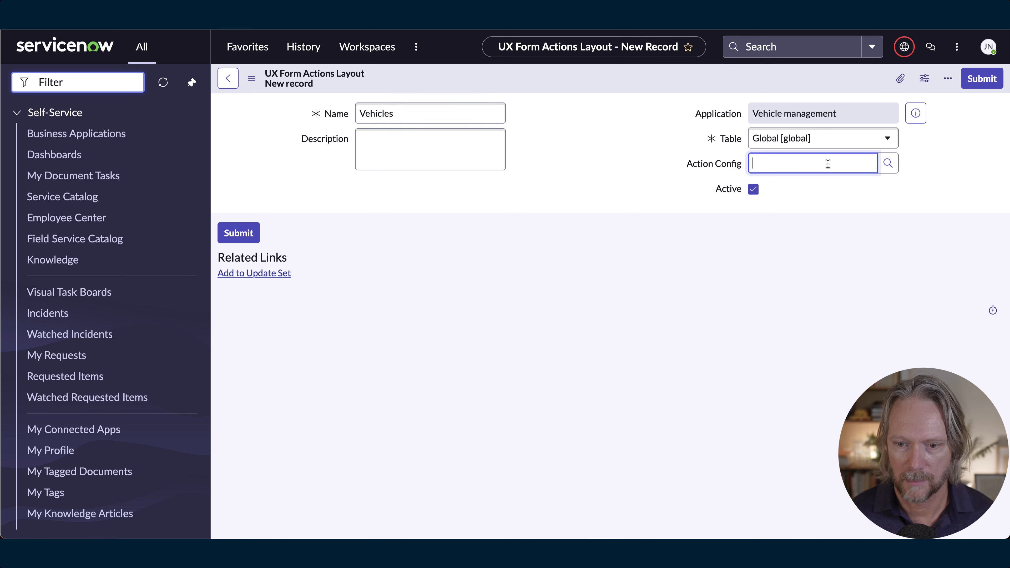
type("veh")
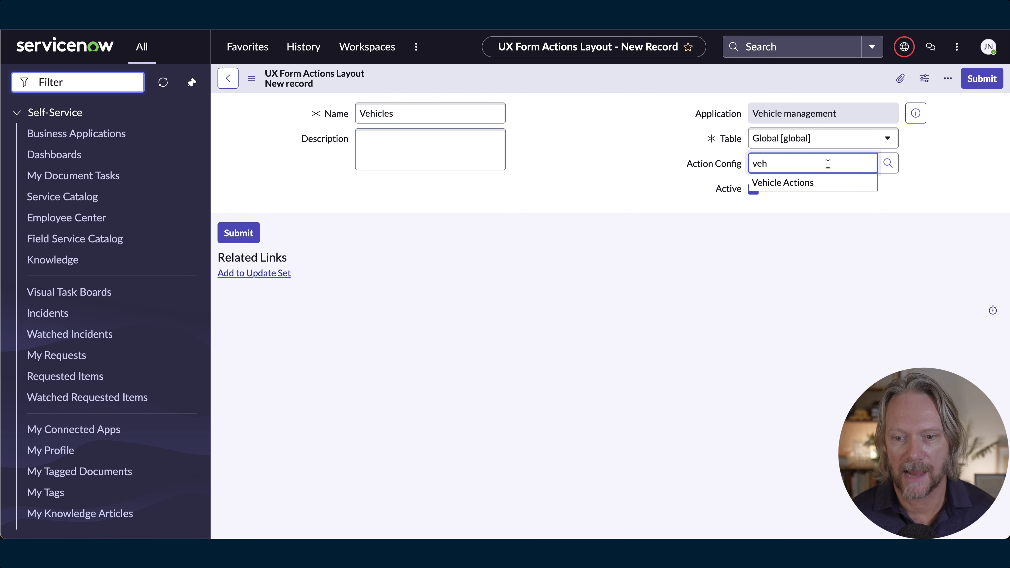
key("Down")
key("Return")
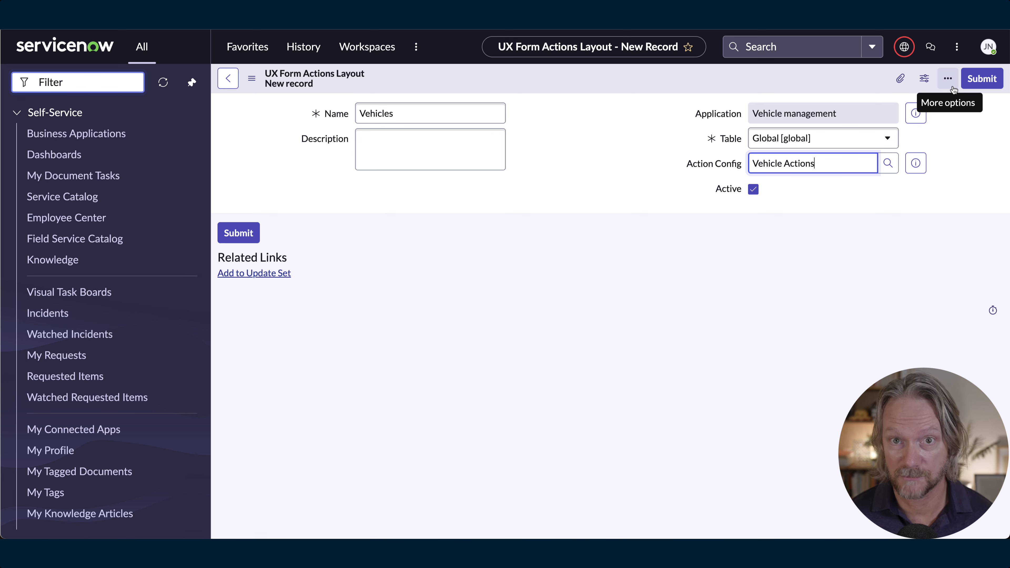
right_click(836, 83)
left_click(848, 87)
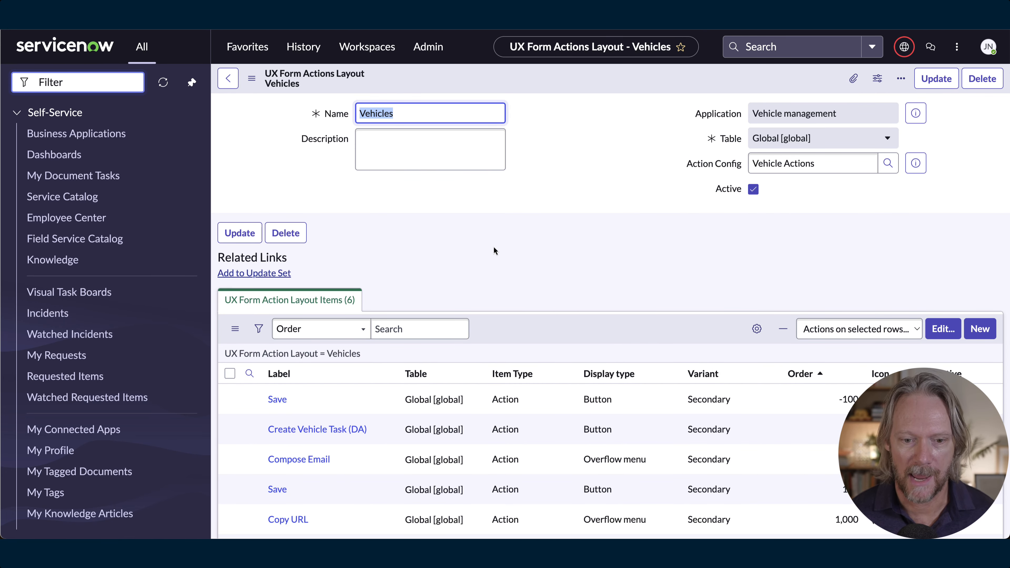
- Scroll through the six items in the Vehicles layout's UX Form Action Layout Items list
scroll(494, 249, "down", 3)
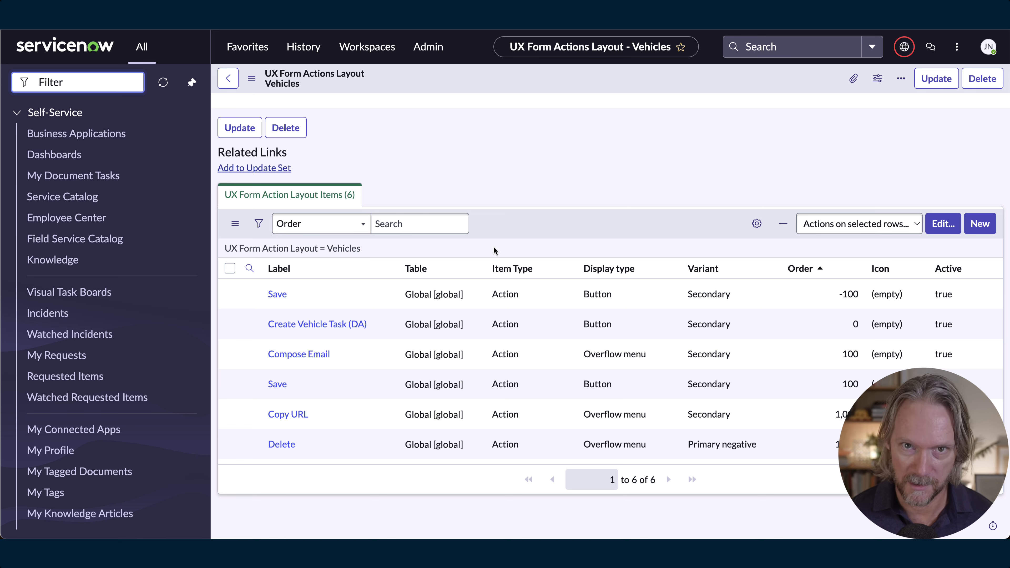
scroll(494, 247, "up", 3)
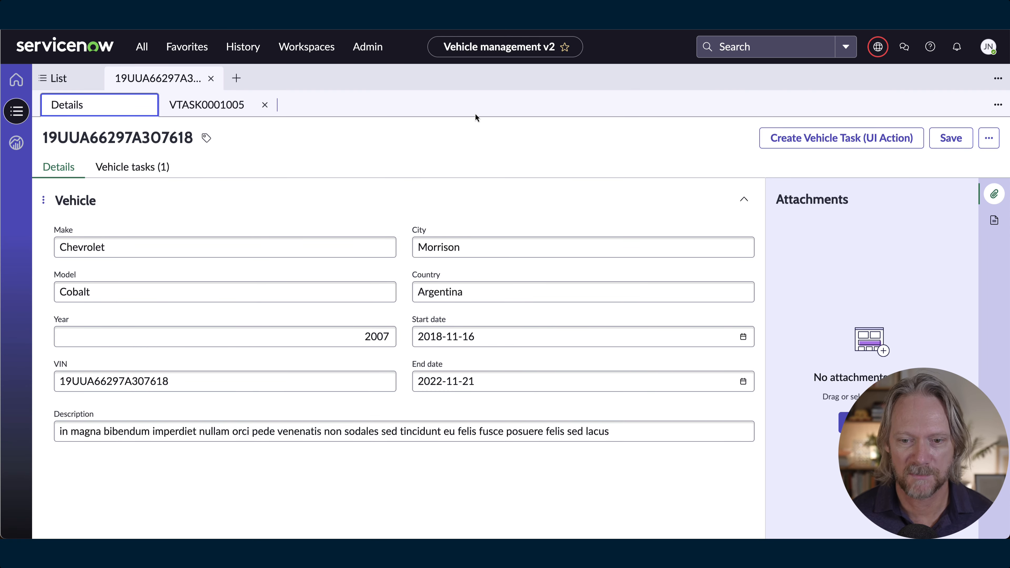
- Reload the vehicle record page in the workspace
key("super+r")
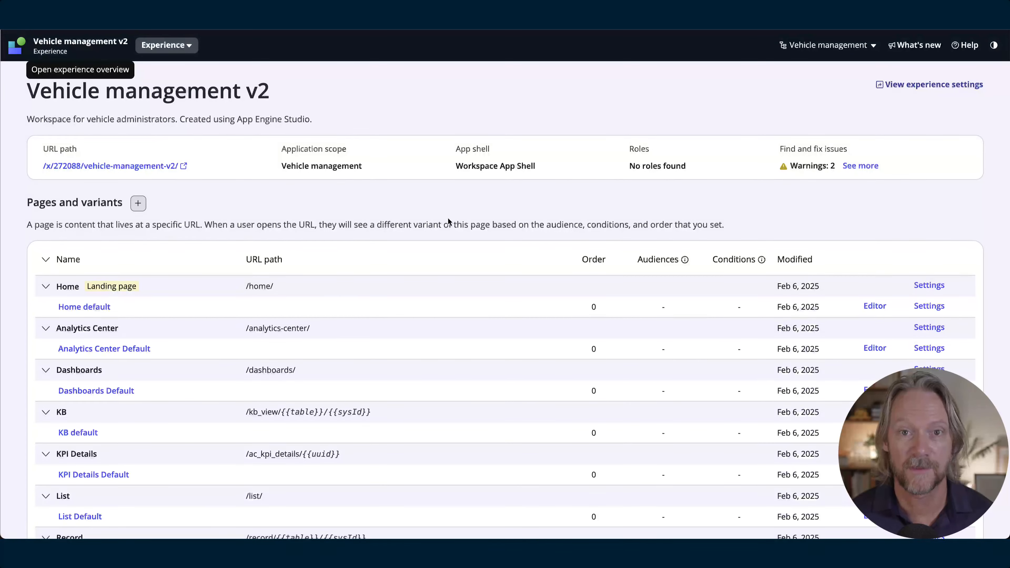
- Open the 'Vehicle Record Page' variant listed under Record in Pages and variants
scroll(447, 218, "down", 5)
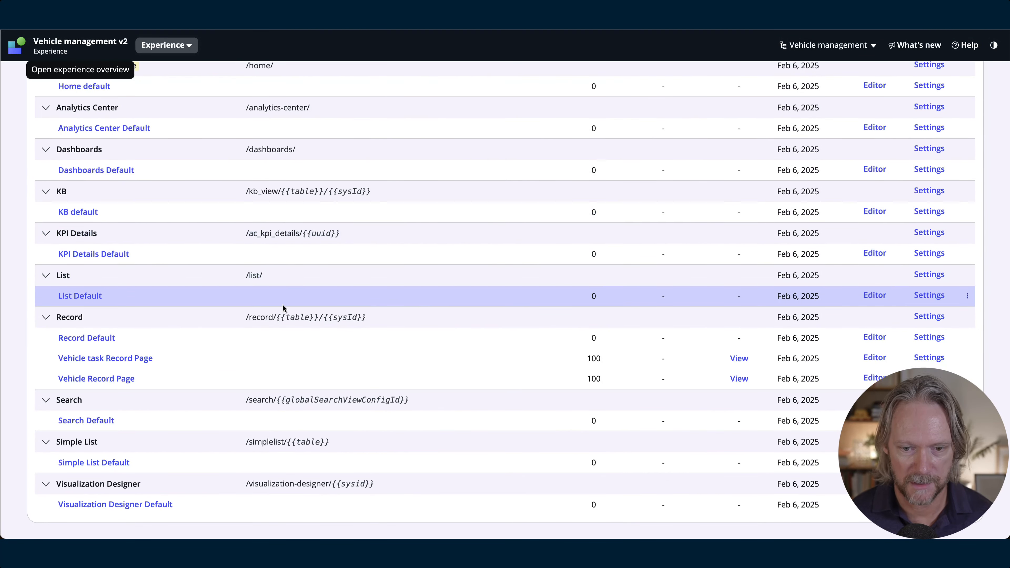
left_click(116, 380)
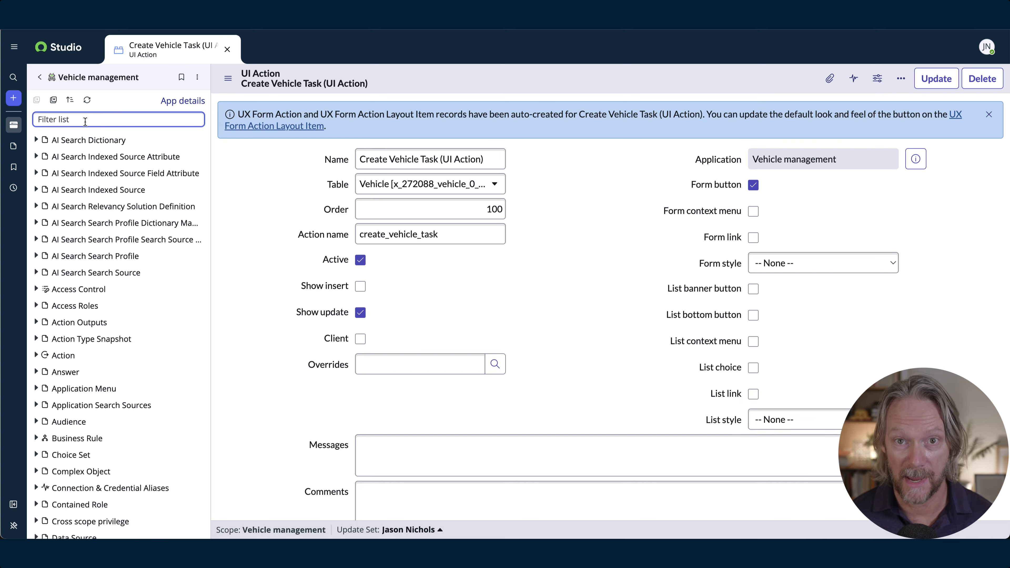
- Filter the Studio files for 'table' and open the Vehicle table in Table Builder
left_click(85, 120)
type("table")
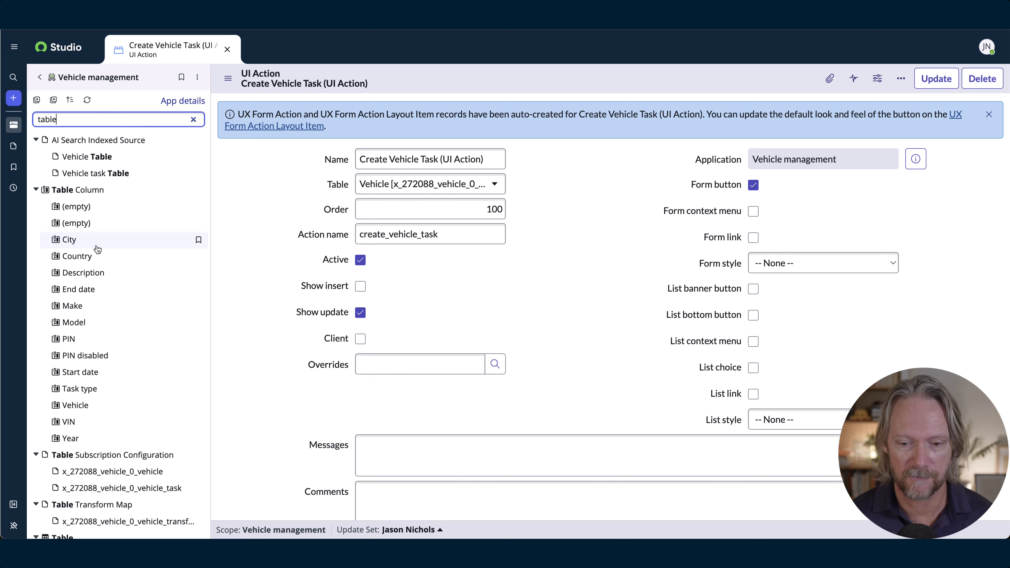
scroll(93, 259, "down", 2)
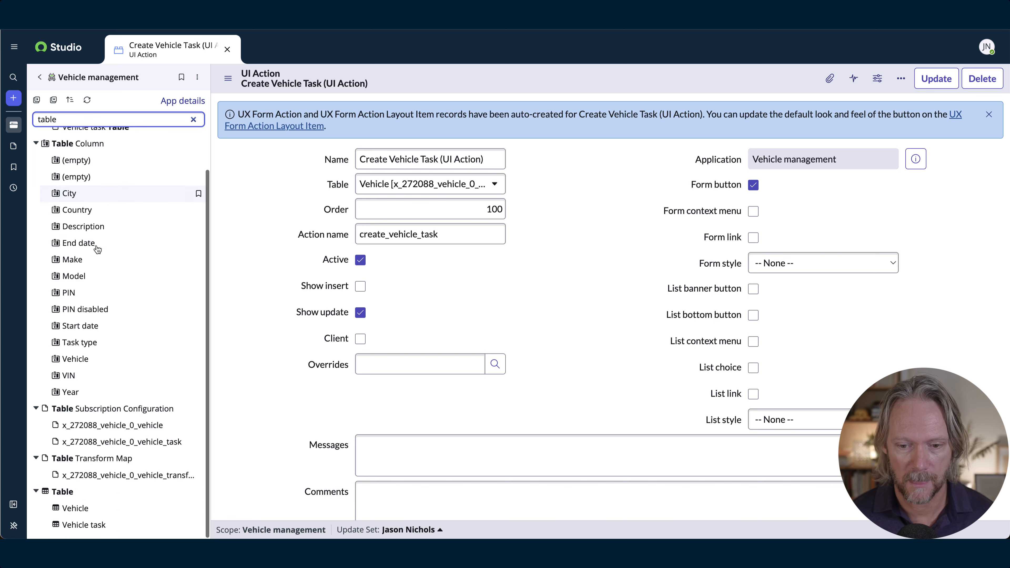
left_click(77, 509)
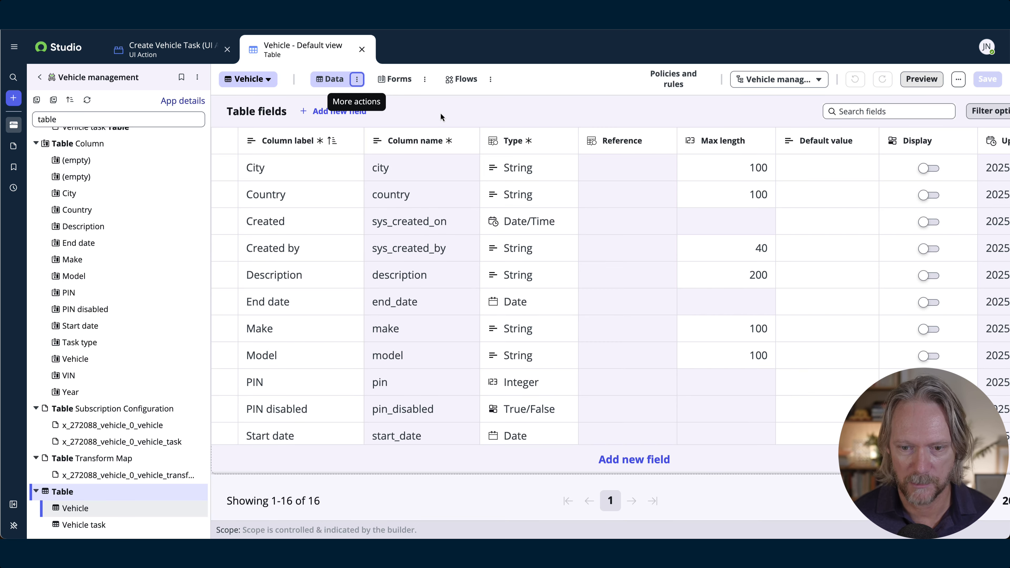
- Copy the Vehicle table's system name x_272088_vehicle_0_vehicle from its Properties
left_click(959, 79)
left_click(912, 98)
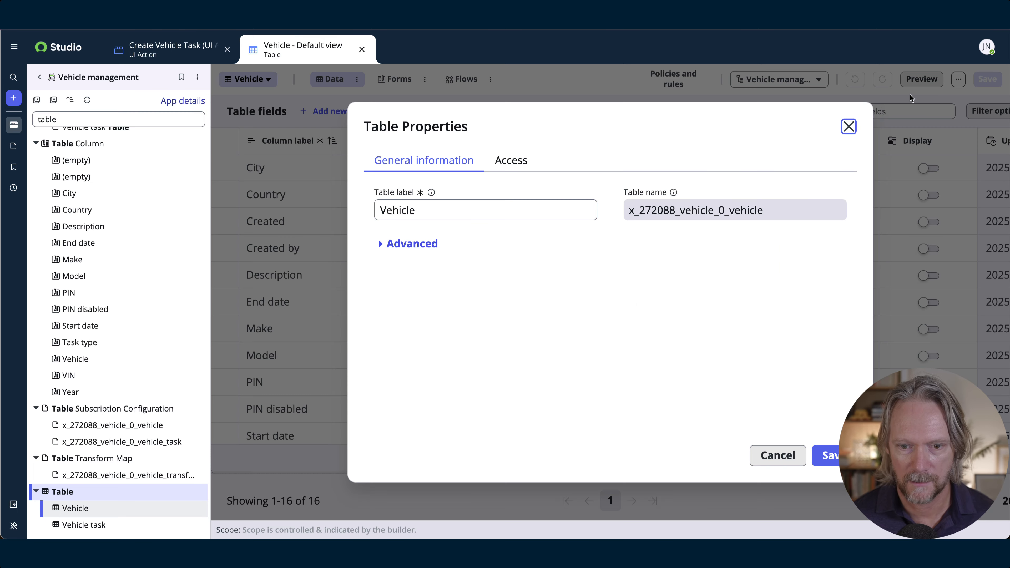
double_click(691, 220)
key("ctrl+c")
left_click(848, 126)
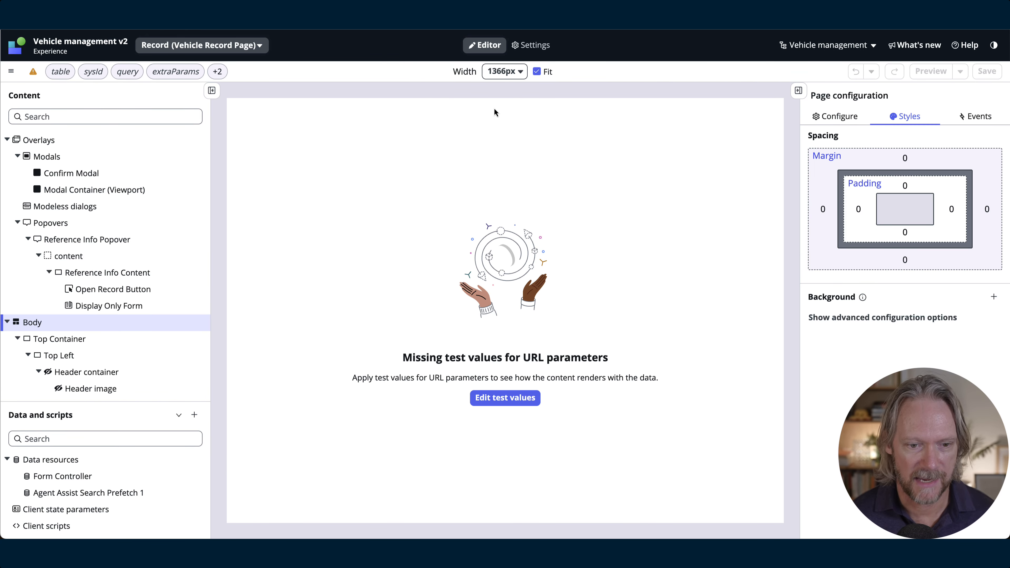
- Paste the Vehicle table name as the 'table' test value, let sysId fill, and apply
left_click(511, 401)
left_click(103, 205)
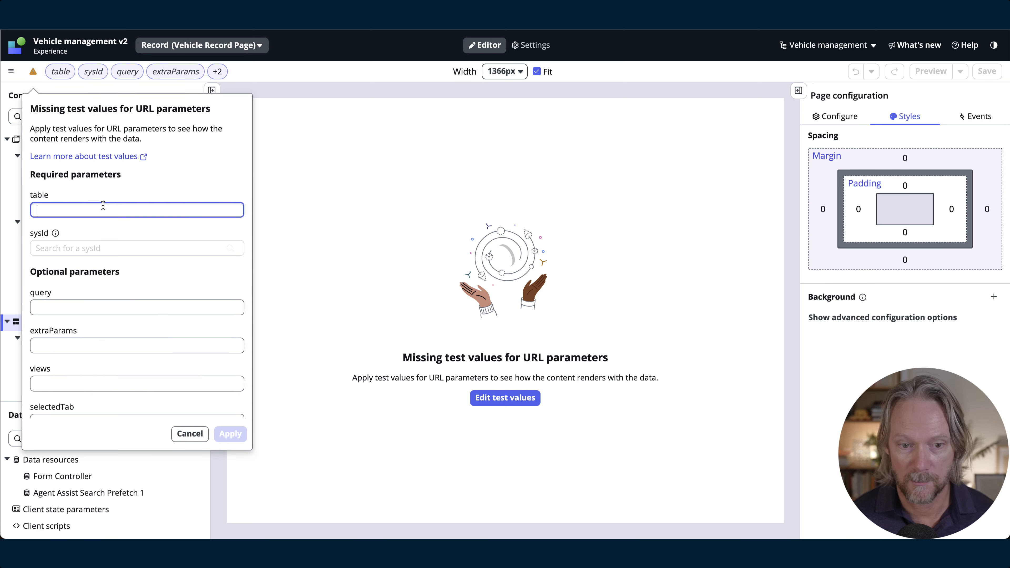
key("ctrl+v")
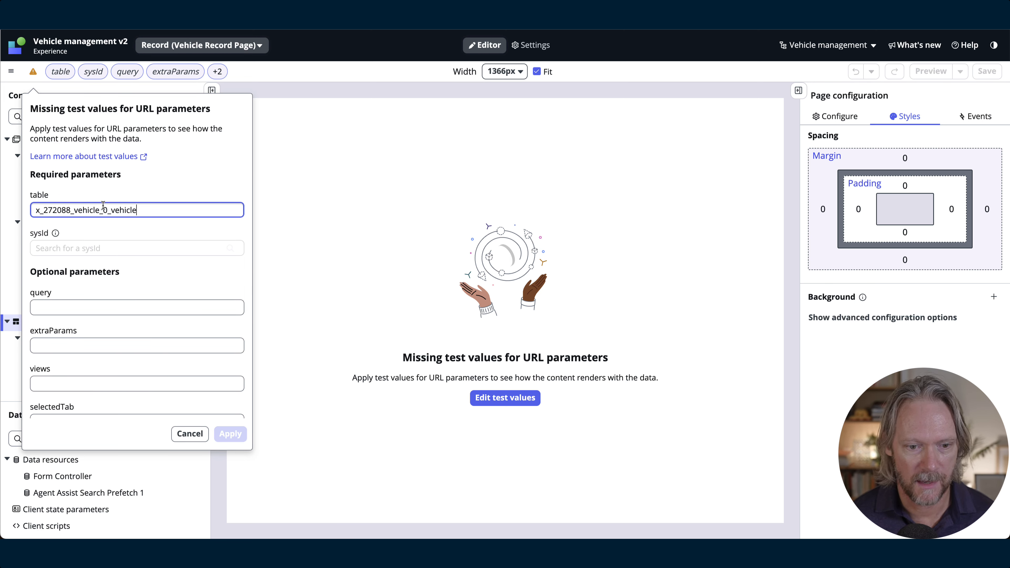
key("Tab")
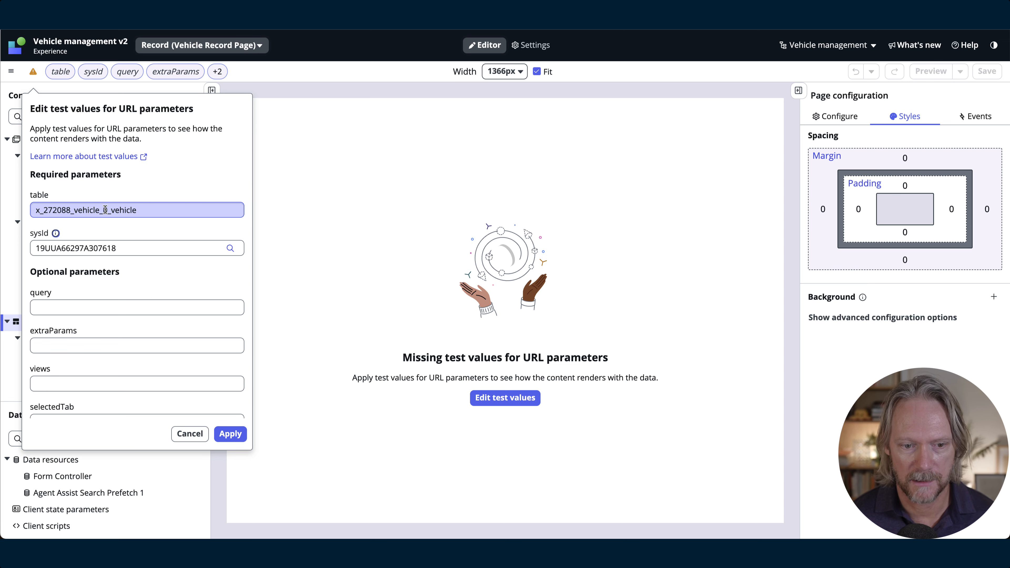
left_click(230, 434)
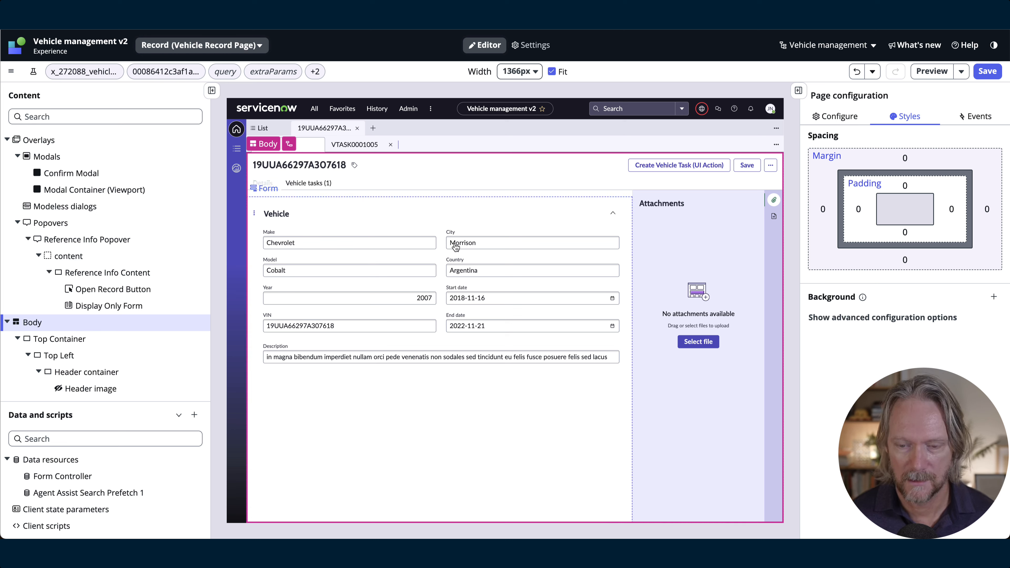
- Select the record page's action bar and inspect its actions data binding
left_click(630, 162)
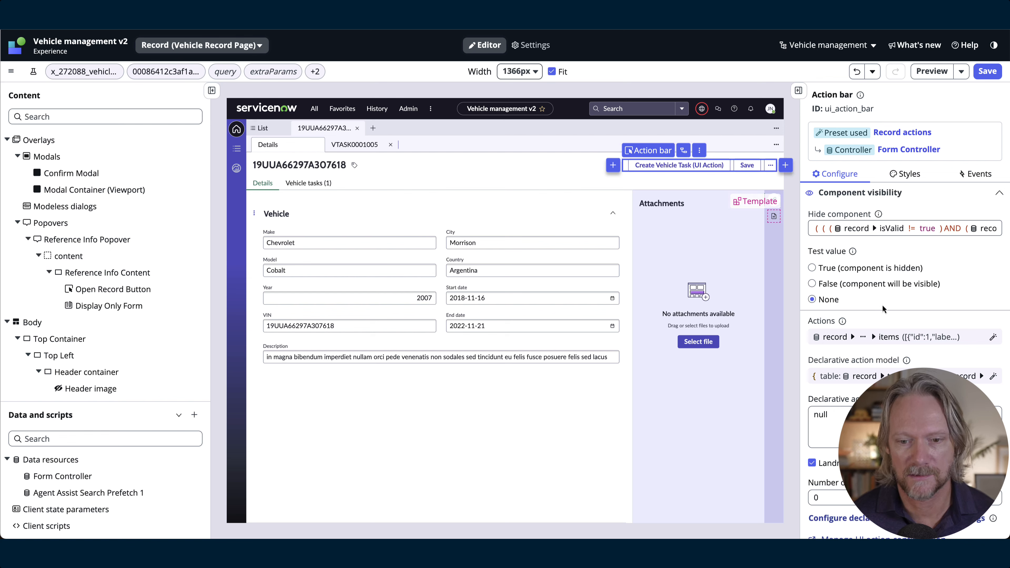
left_click(907, 336)
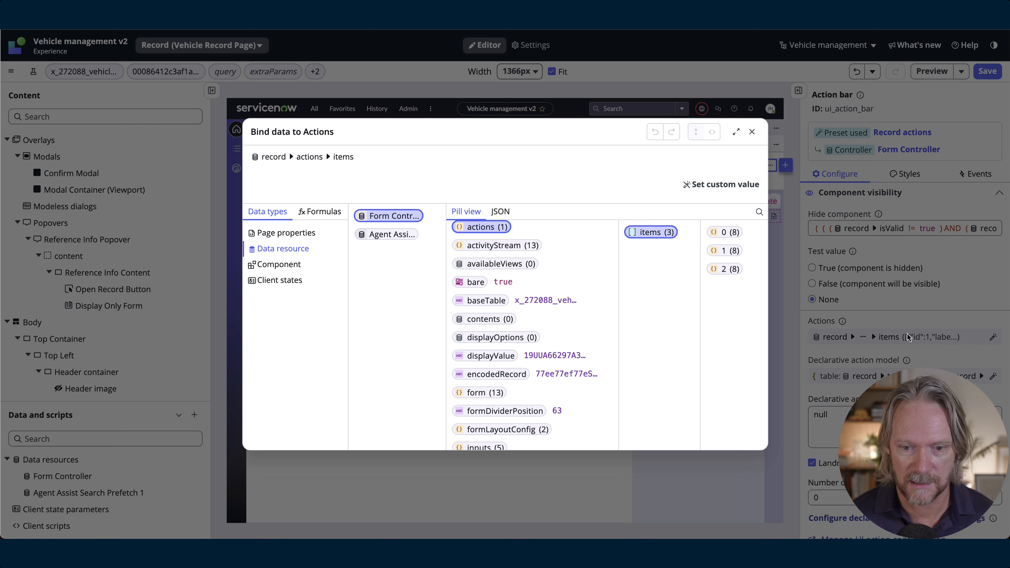
left_click(752, 133)
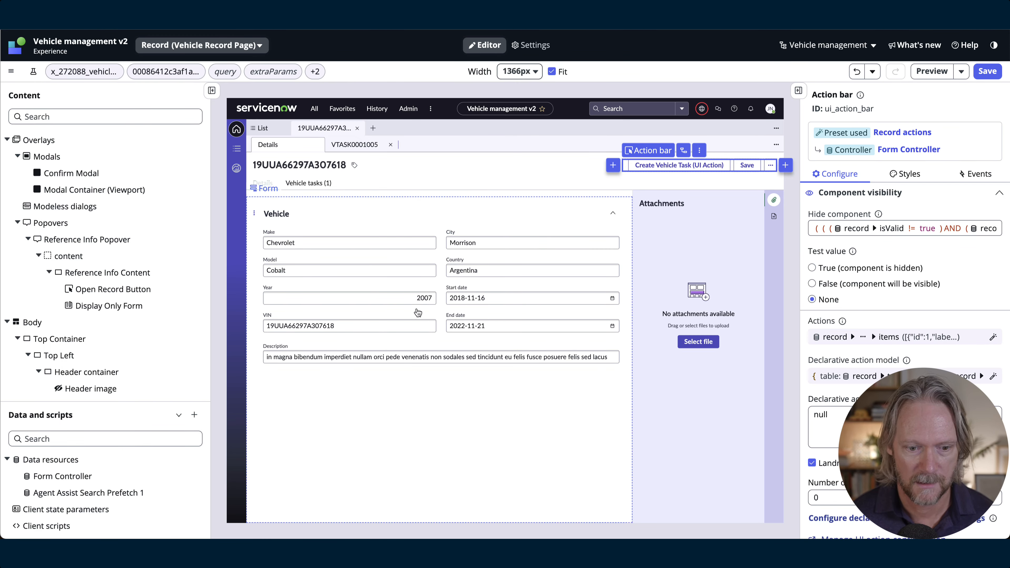
- Set the Form Controller's Action Layout to Vehicles and save the page
left_click(73, 477)
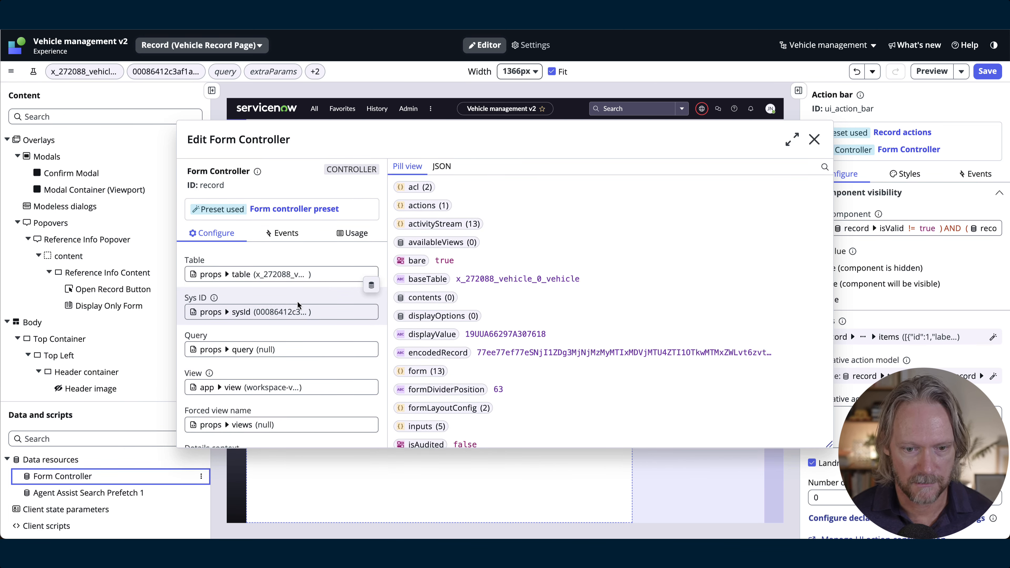
scroll(299, 305, "down", 8)
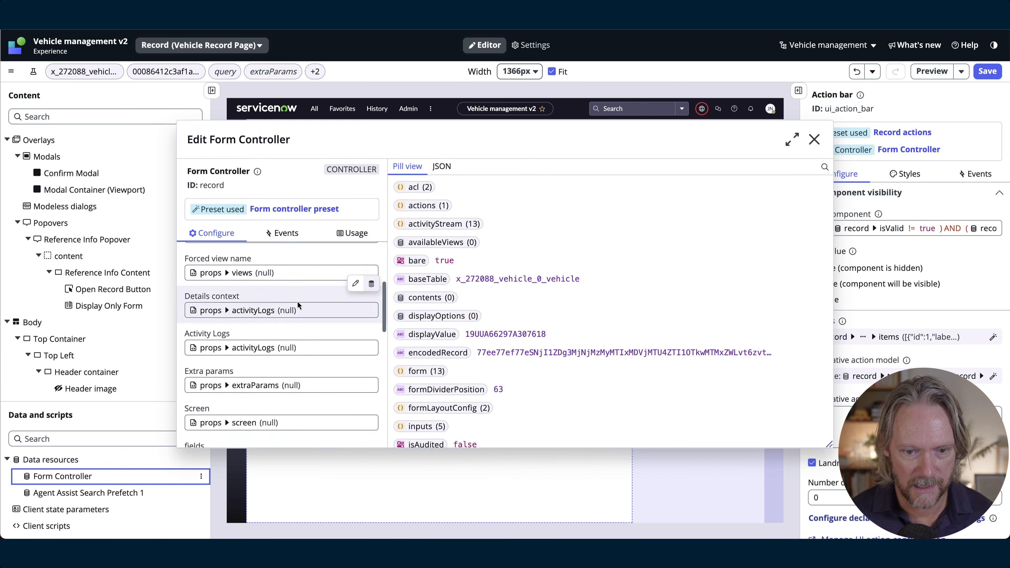
scroll(297, 302, "down", 3)
left_click(288, 324)
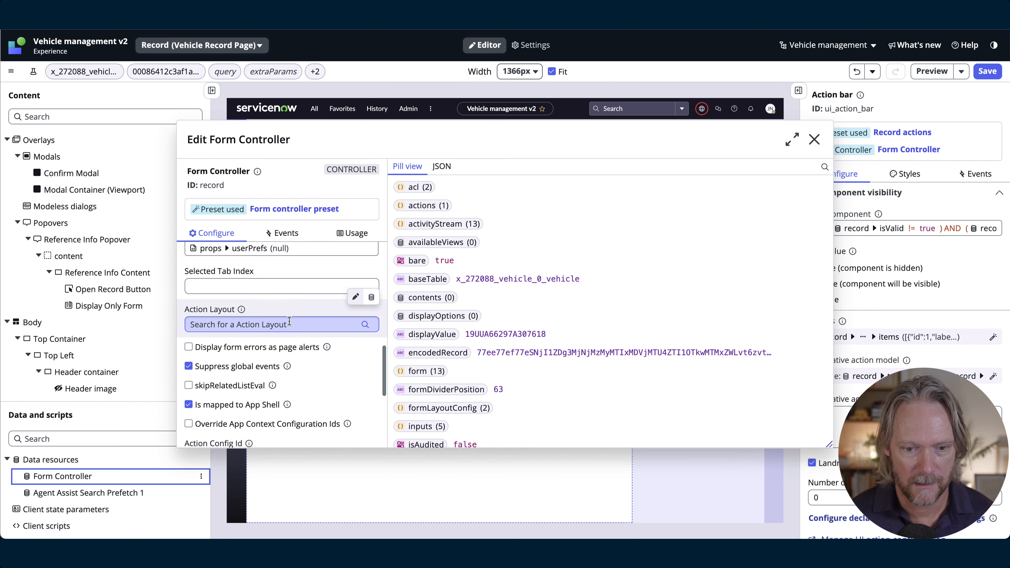
type("vehicl")
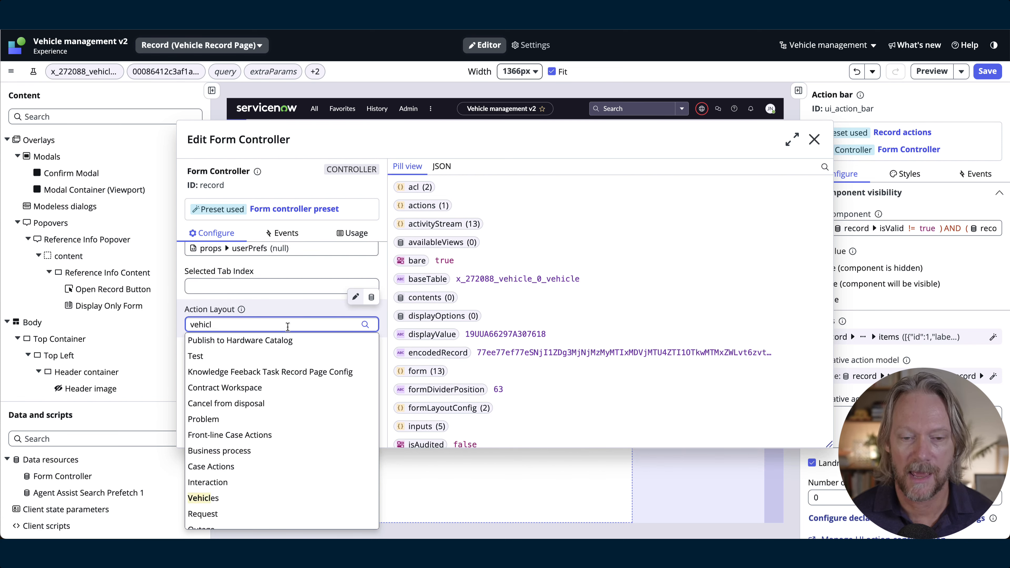
left_click(277, 341)
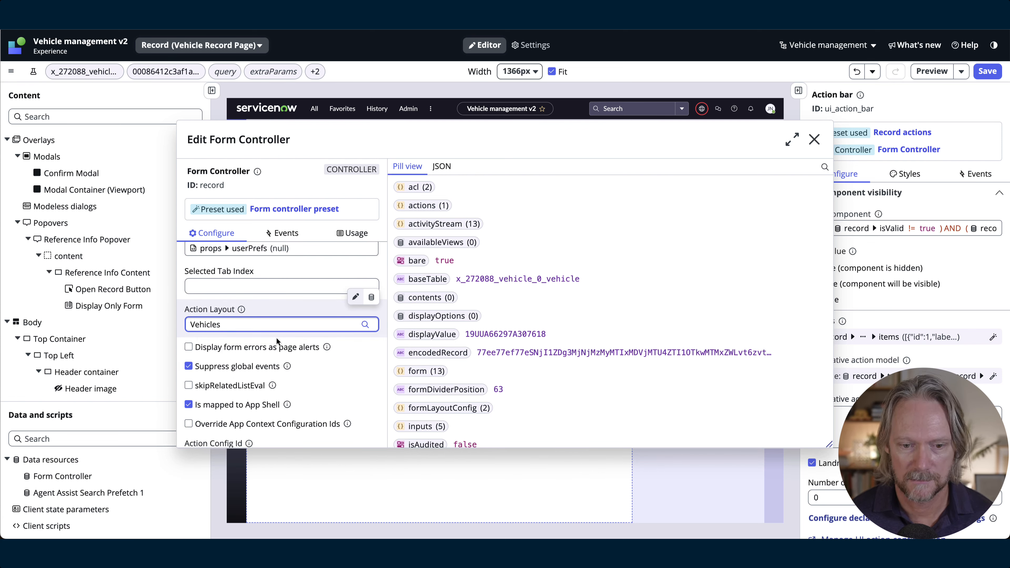
scroll(586, 276, "down", 10)
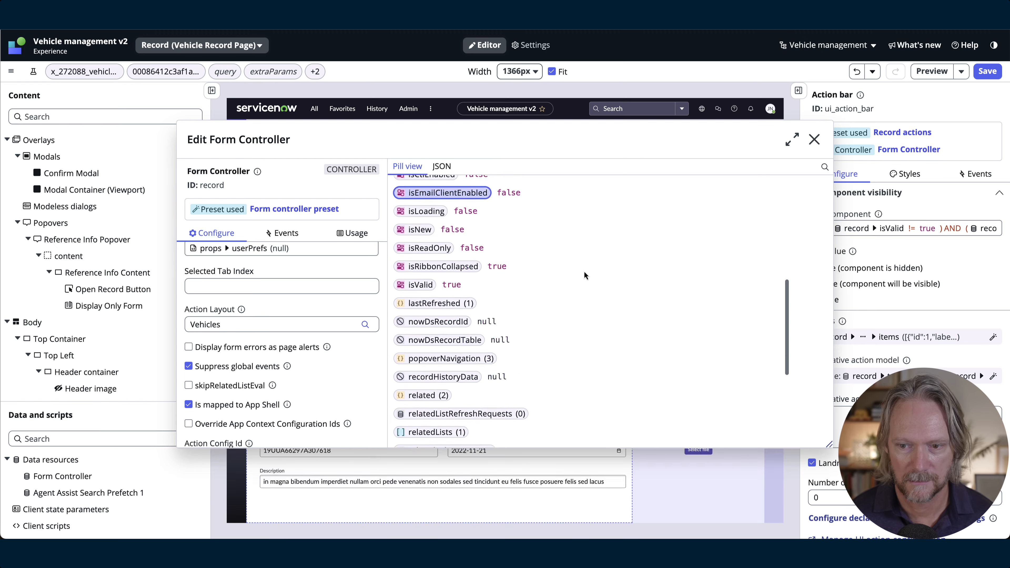
scroll(585, 276, "up", 10)
left_click(814, 139)
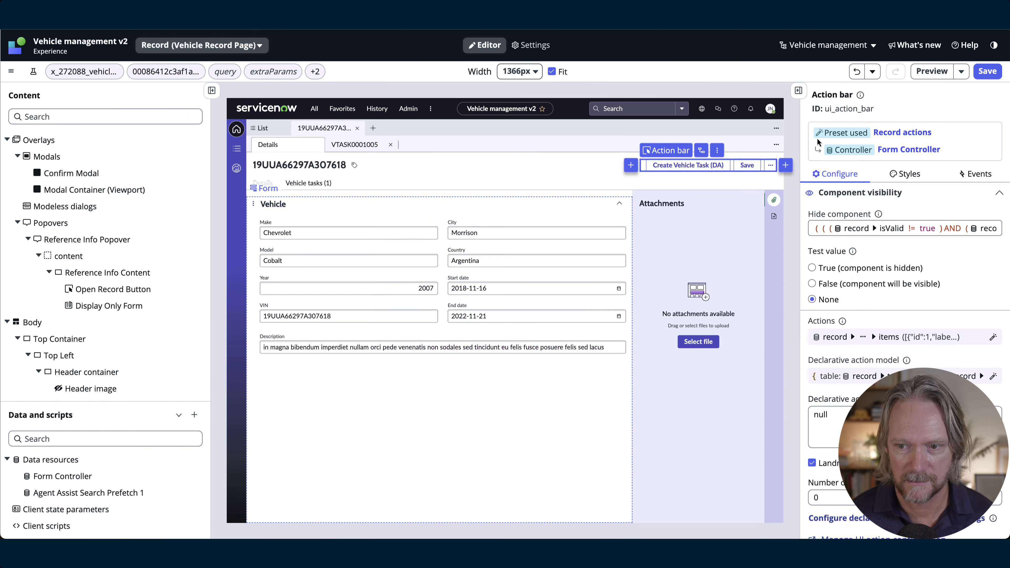
left_click(988, 71)
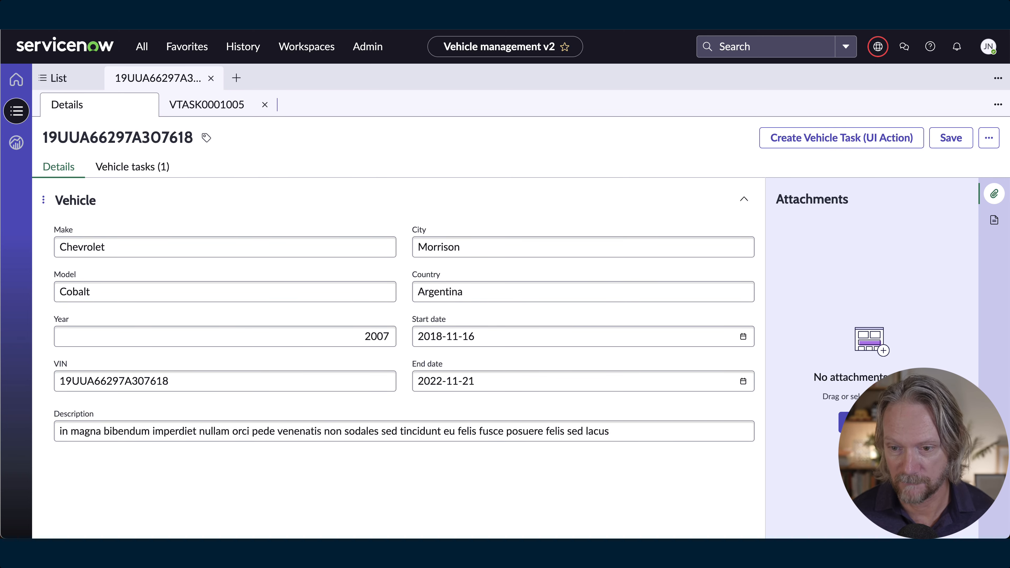
- Reload the record page and check its More Actions menu for Create Vehicle Task (DA)
key("super+r")
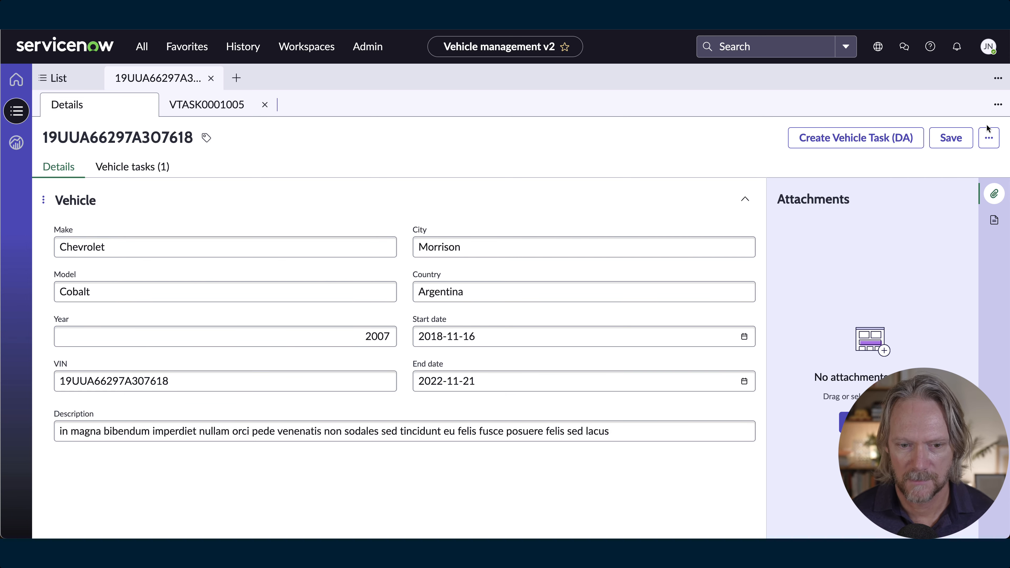
left_click(989, 138)
left_click(990, 142)
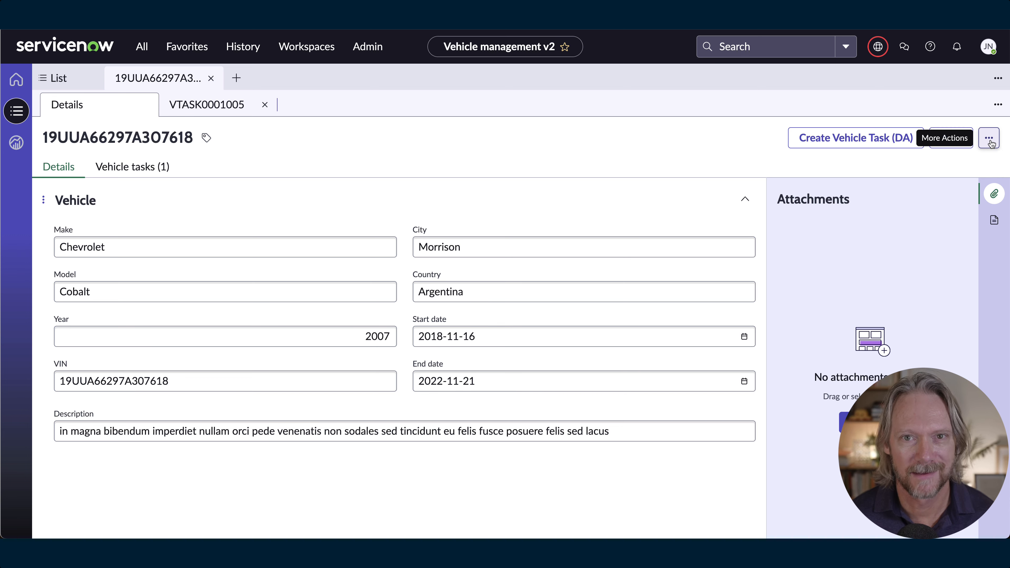
- Open the Vehicles layout record and view its six member items via Edit..., then cancel
left_click(860, 147)
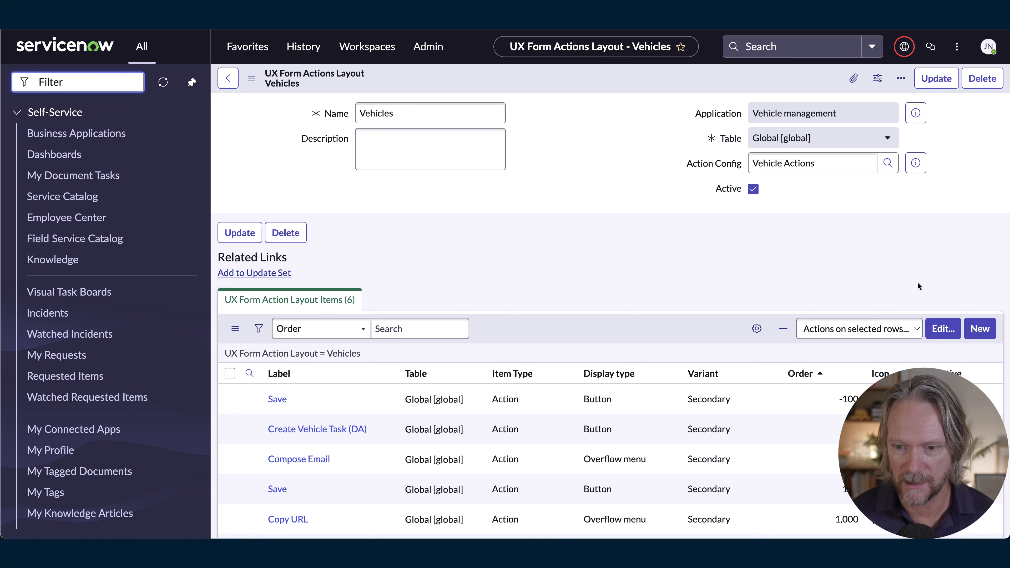
left_click(943, 328)
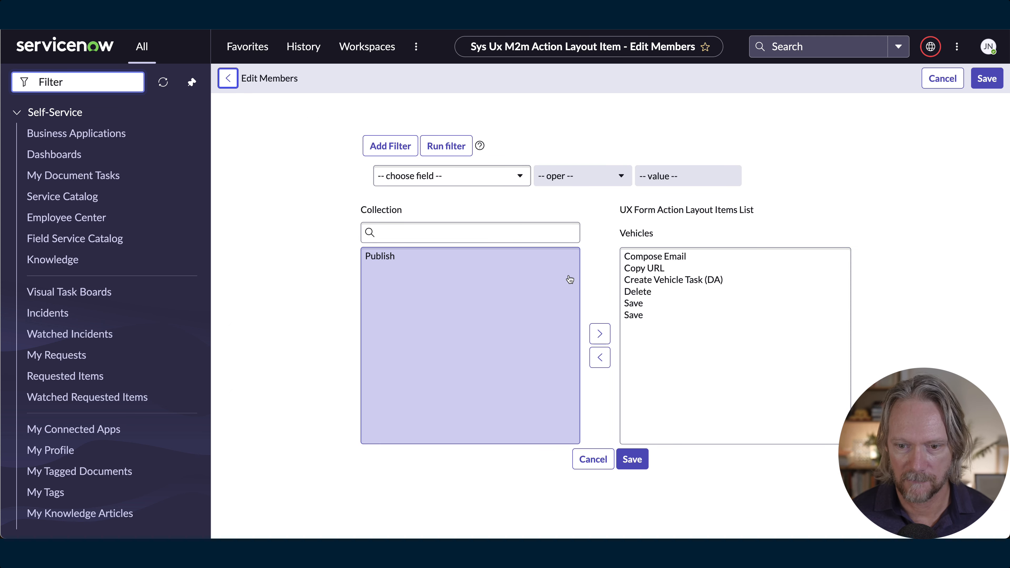
left_click(593, 466)
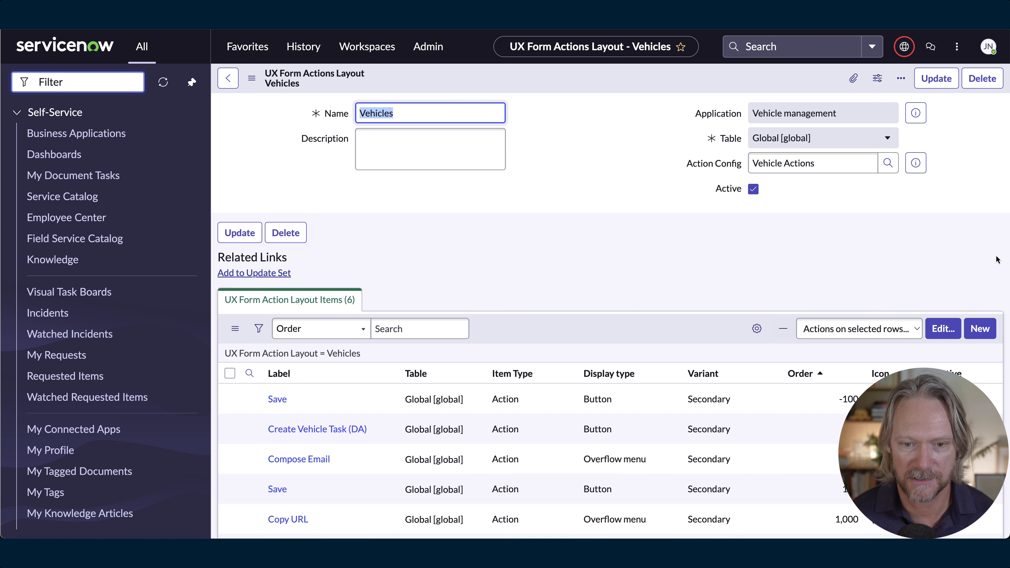
- Start a new Vehicles layout item with name and label 'Create Vehicle Task (UI Action)'
left_click(980, 329)
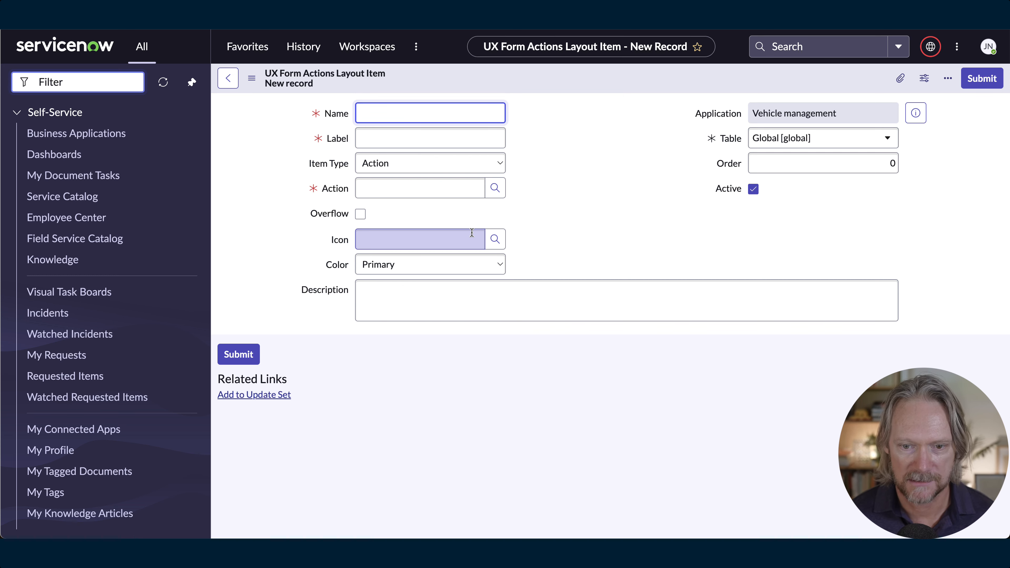
type("Create Vehicle Tas")
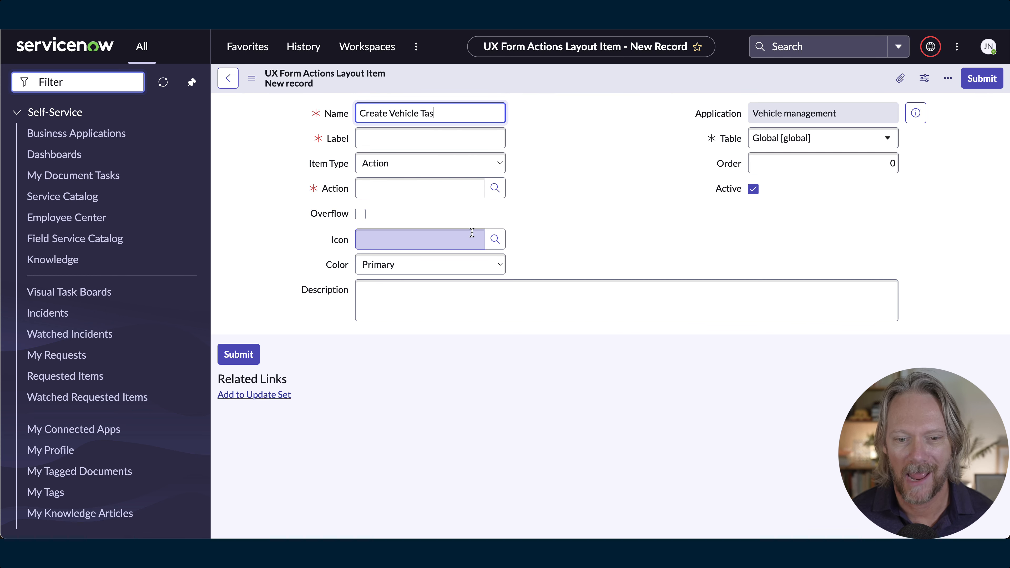
type("k (UI Action)")
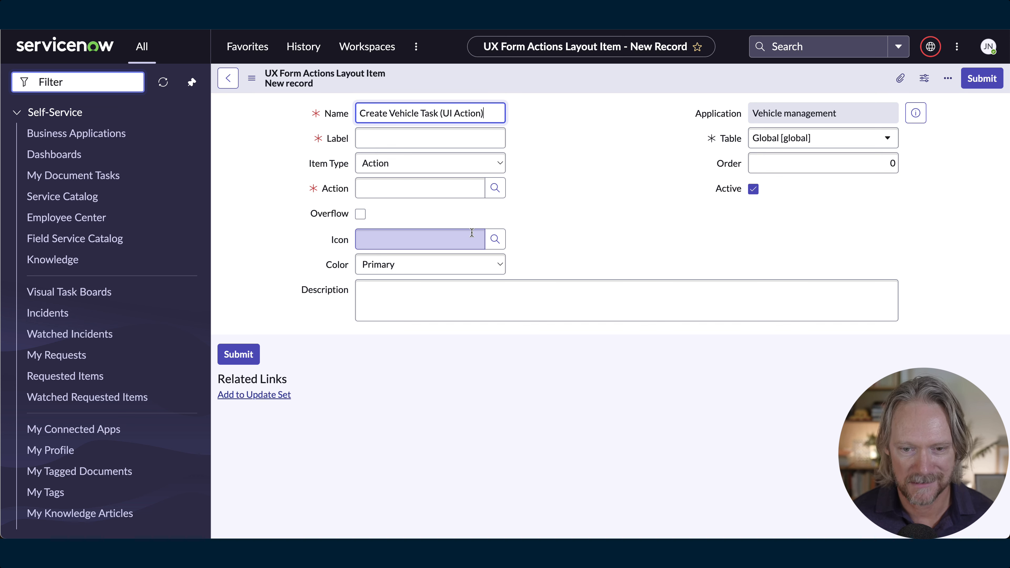
key("ctrl+a")
key("ctrl+c")
key("Tab")
key("ctrl+v")
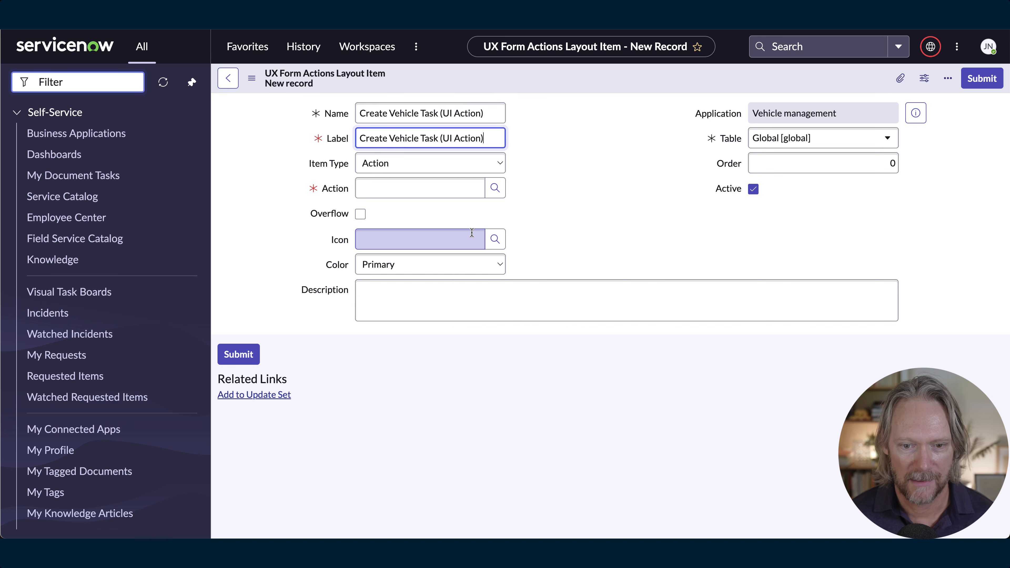
- Keep the item type as Action and link it to the Create Vehicle Task (UI Action) action
left_click(419, 169)
left_click(451, 192)
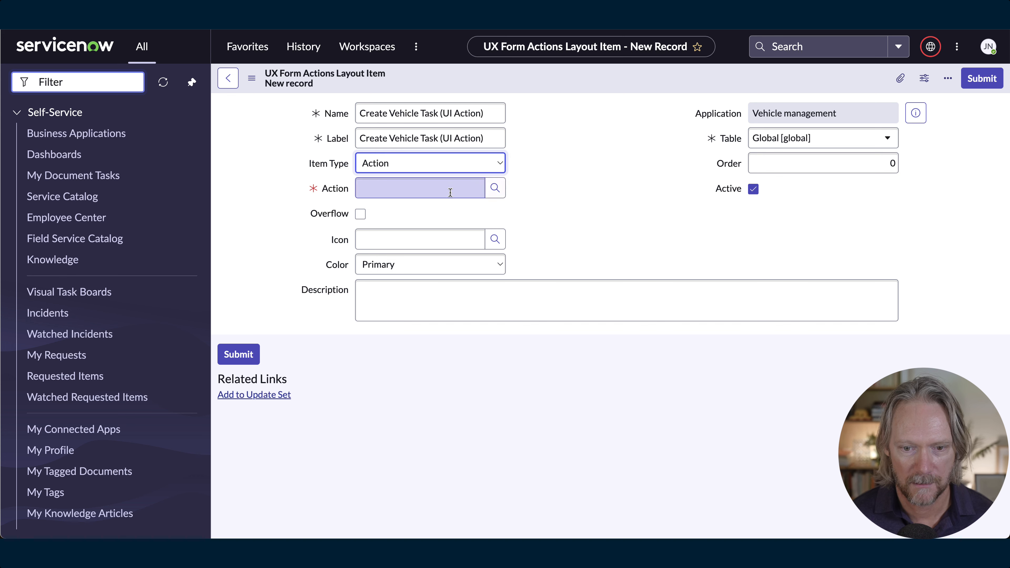
left_click(433, 194)
type("creat")
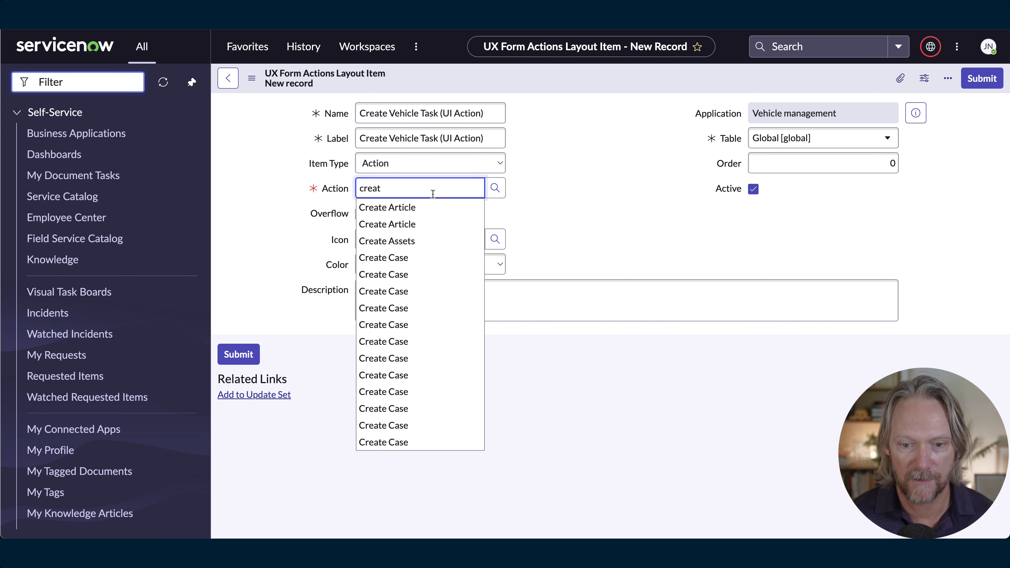
type("e v")
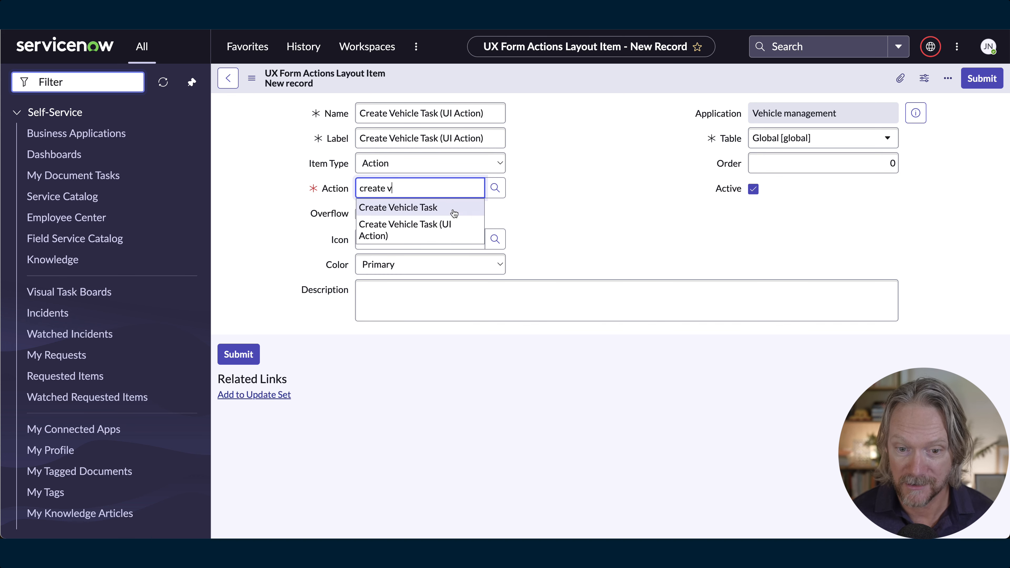
left_click(443, 229)
- Set the item colour to Secondary and order to 100, then submit it
left_click(396, 265)
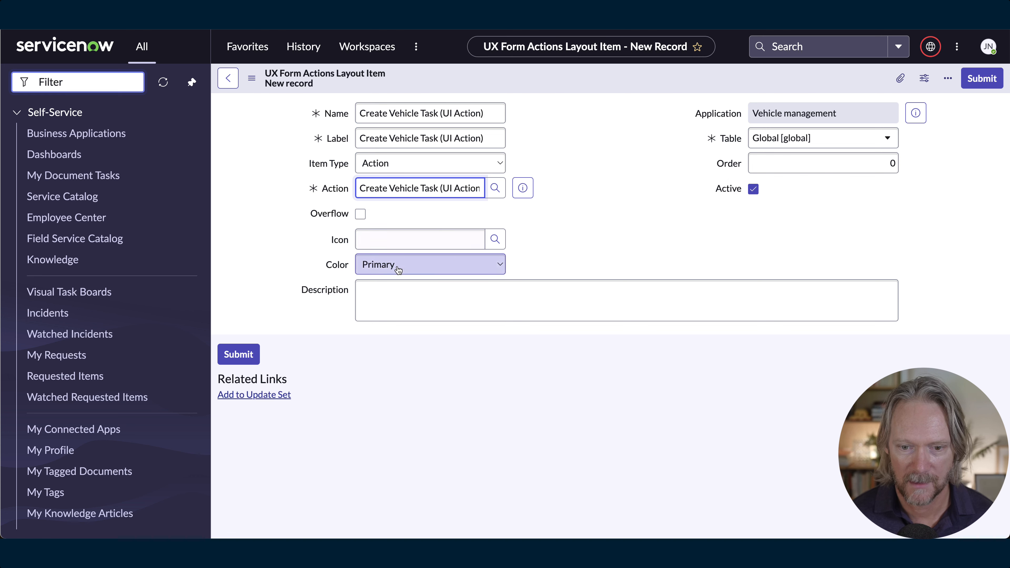
left_click(384, 307)
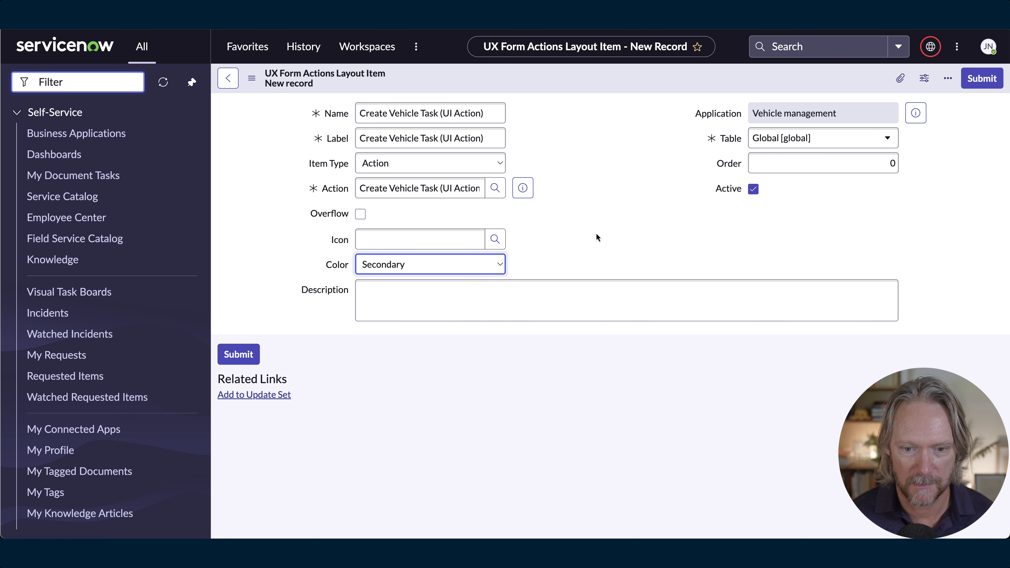
double_click(843, 163)
type("100")
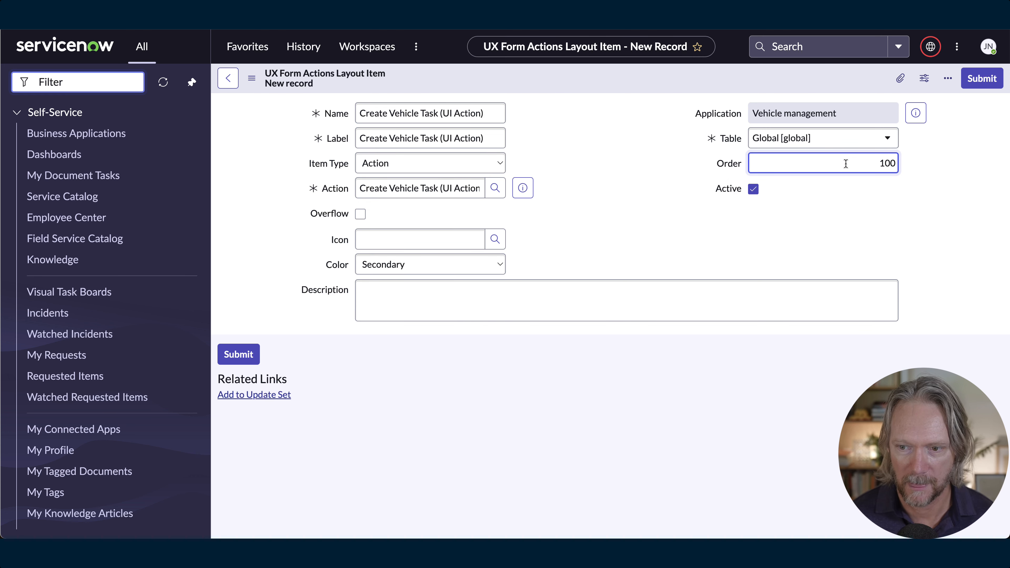
left_click(981, 79)
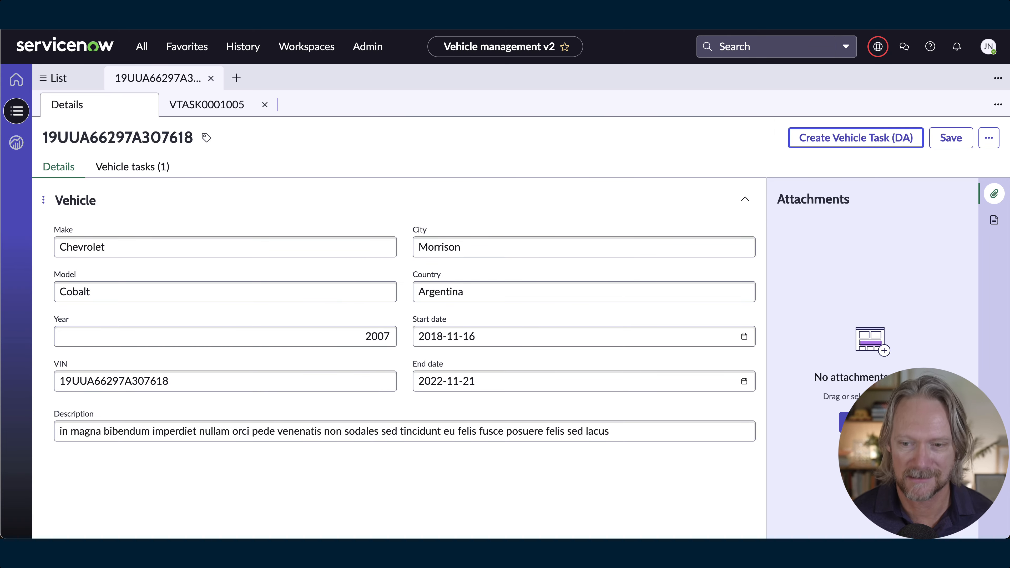
- Reload the vehicle record and use Create Vehicle Task (UI Action) to create VTASK0001006, checking the Vehicle tasks list
key("super+r")
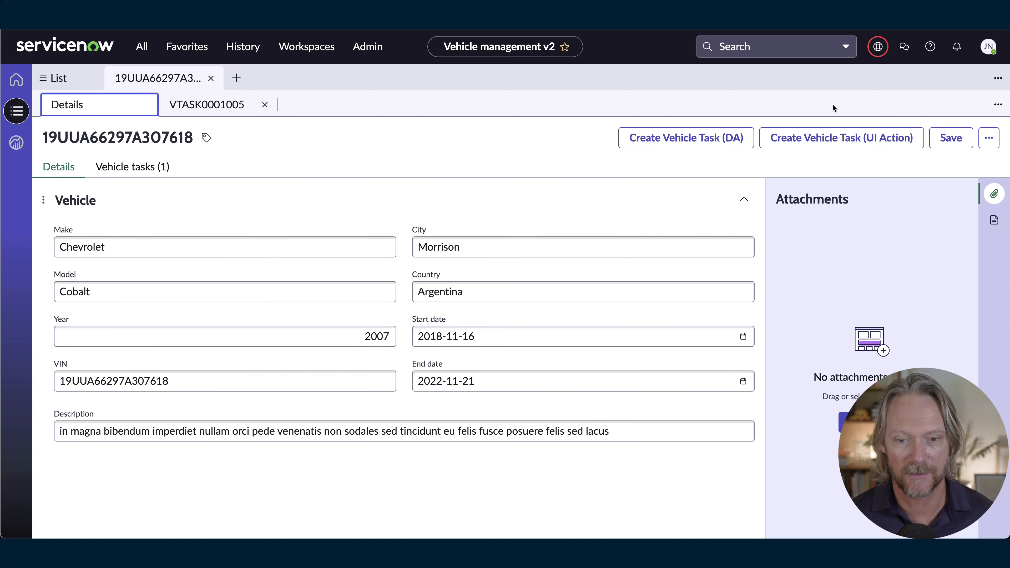
left_click(842, 148)
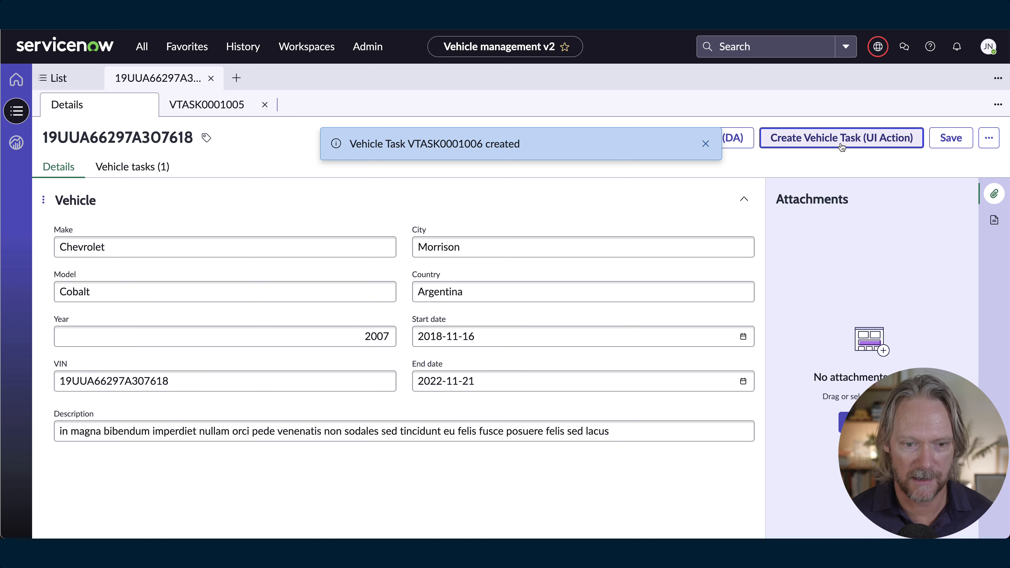
left_click(707, 145)
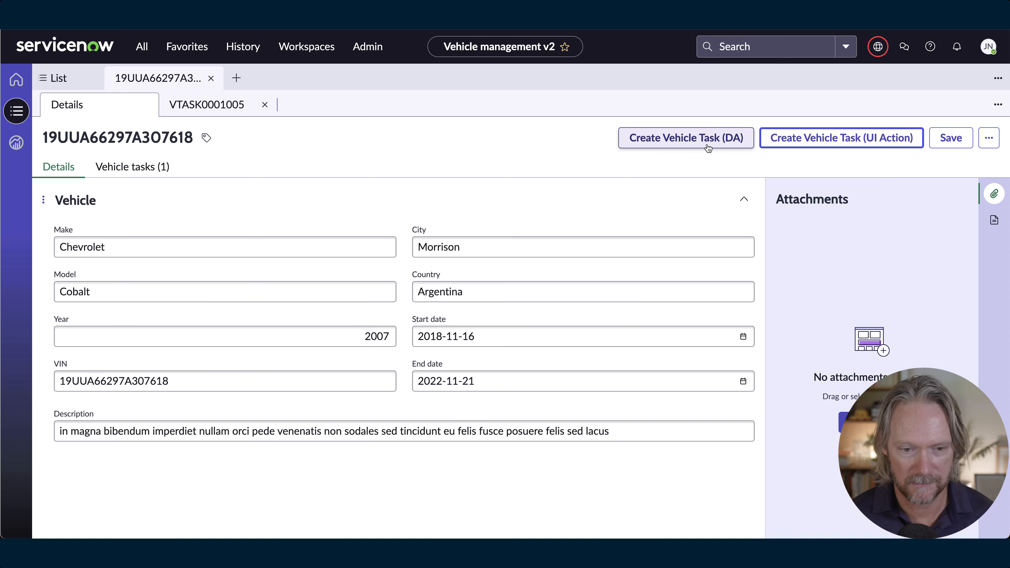
left_click(142, 171)
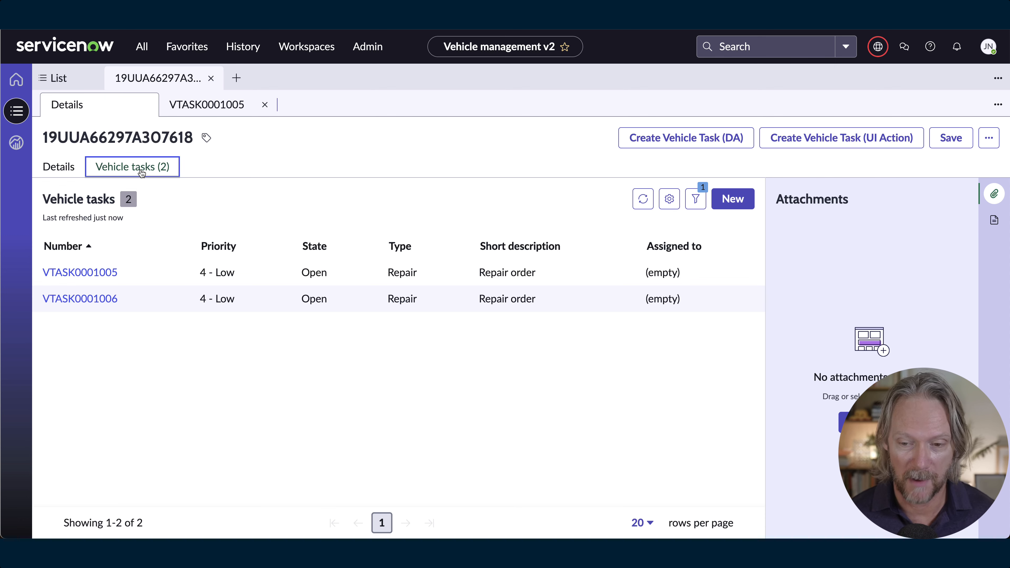
left_click(60, 168)
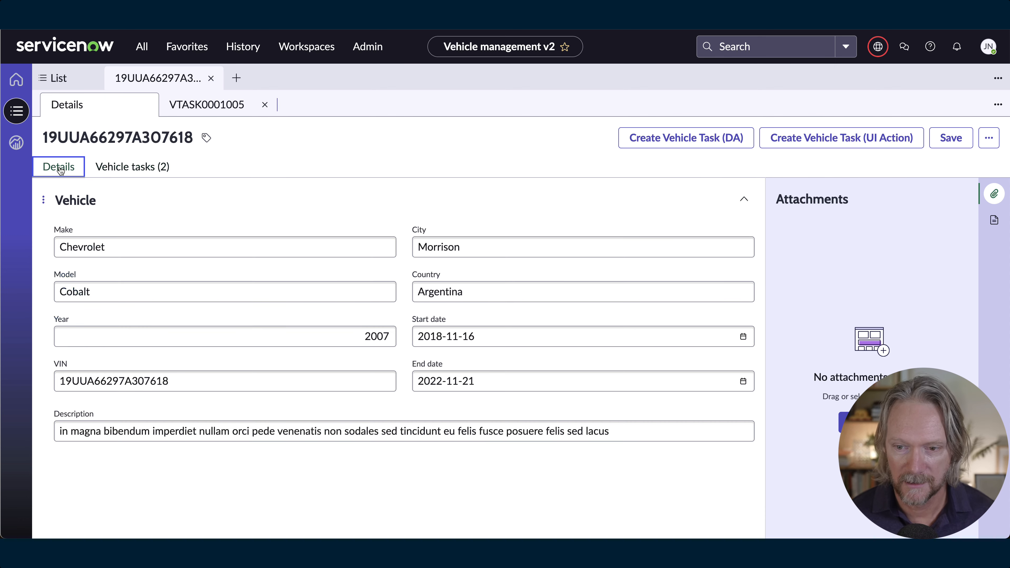
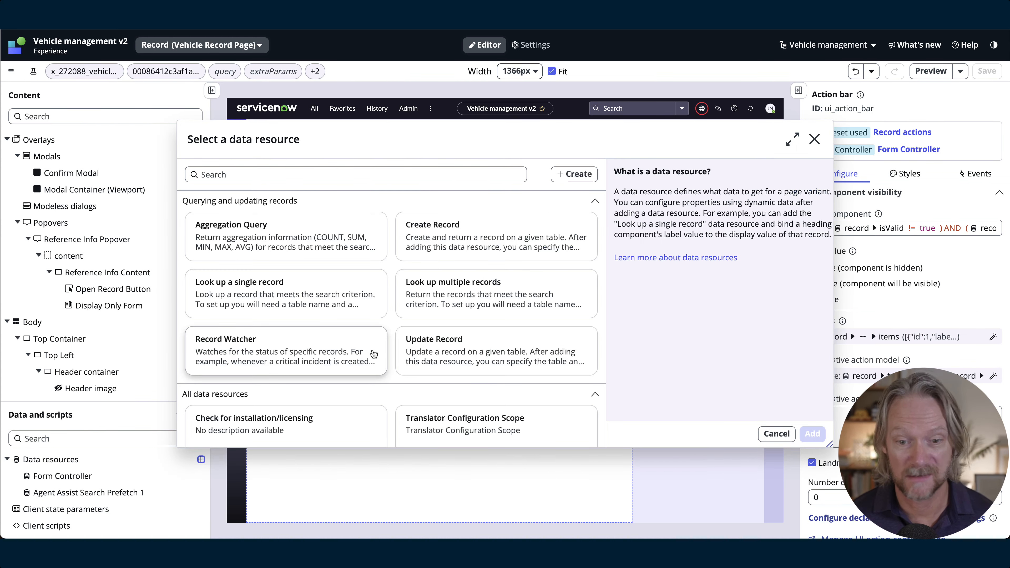
- Add a Create Record data resource labelled 'Create Vehicle Task' with ID create_vehicle_task
left_click(452, 233)
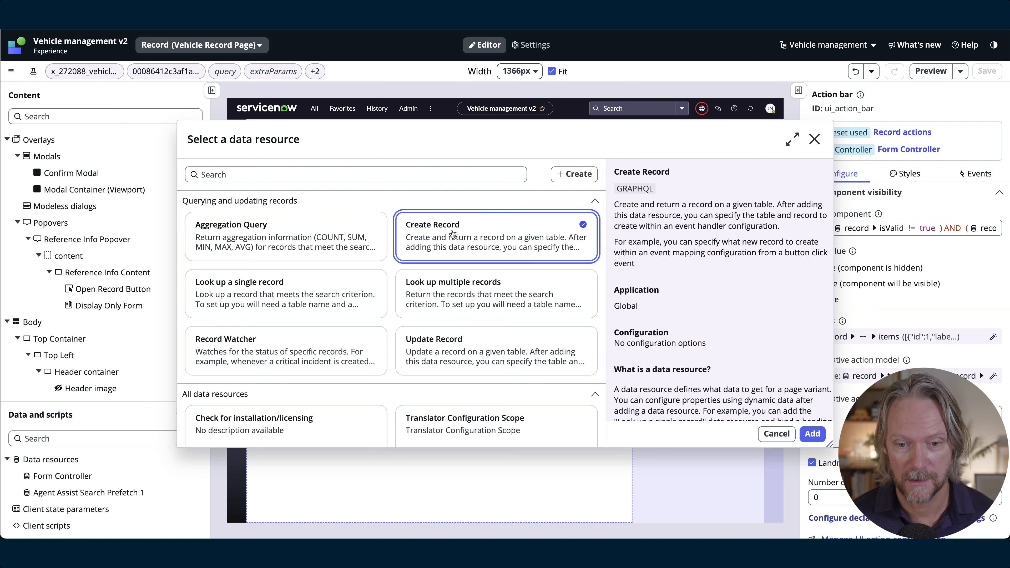
left_click(811, 434)
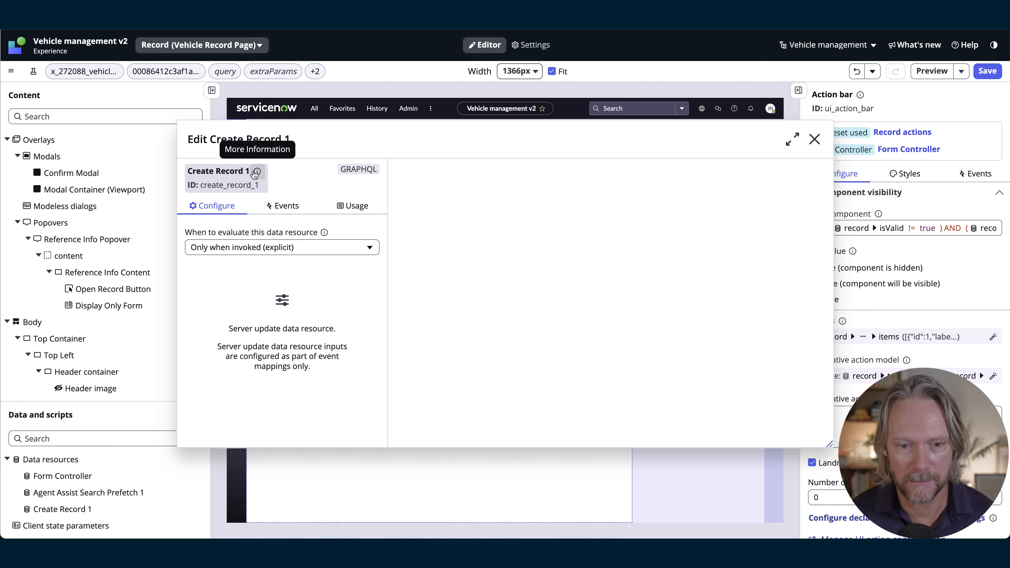
left_click(239, 175)
triple_click(322, 154)
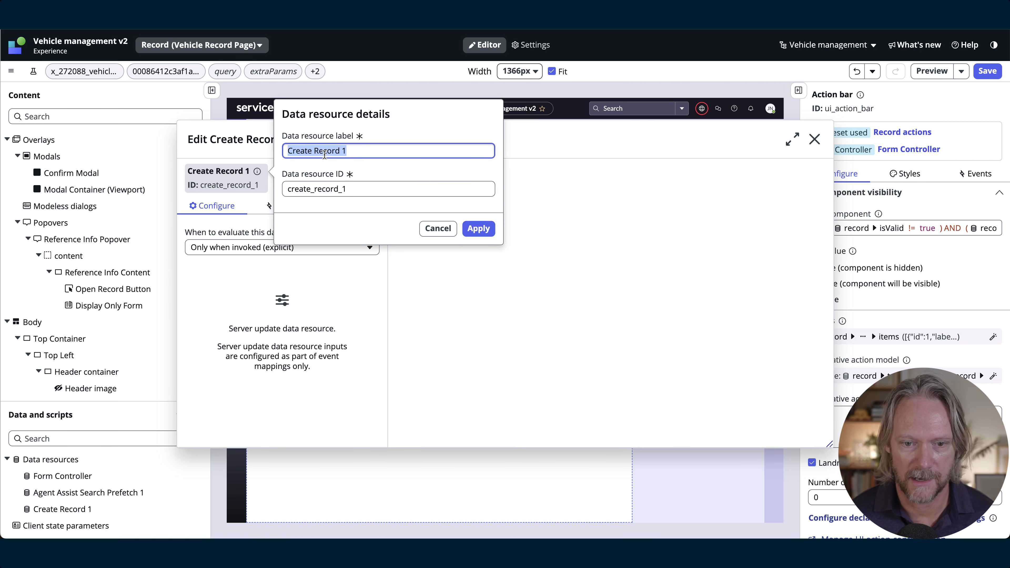
type("Create Vehicle Task")
key("Tab")
type("create_vehicle_task")
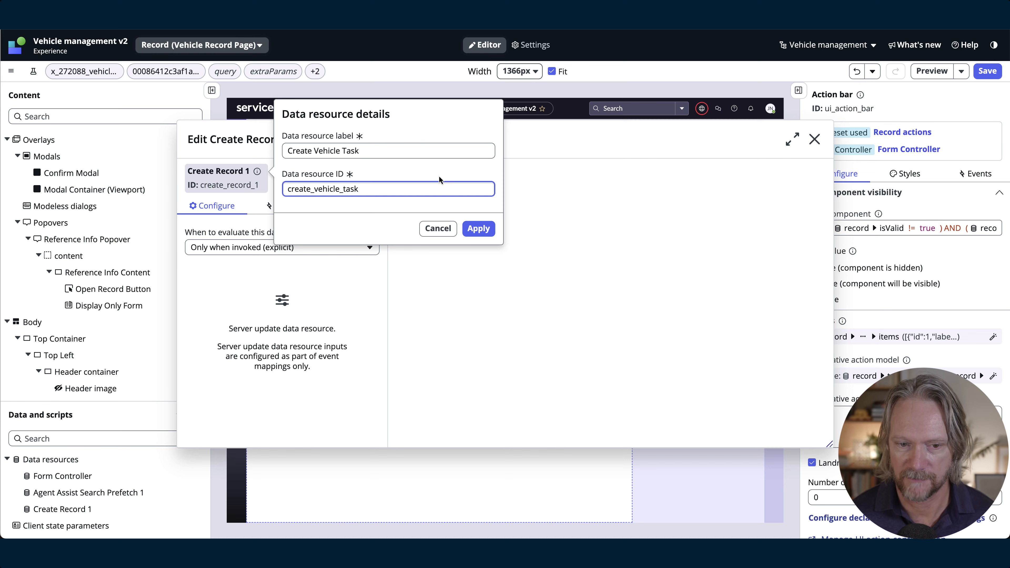
left_click(478, 228)
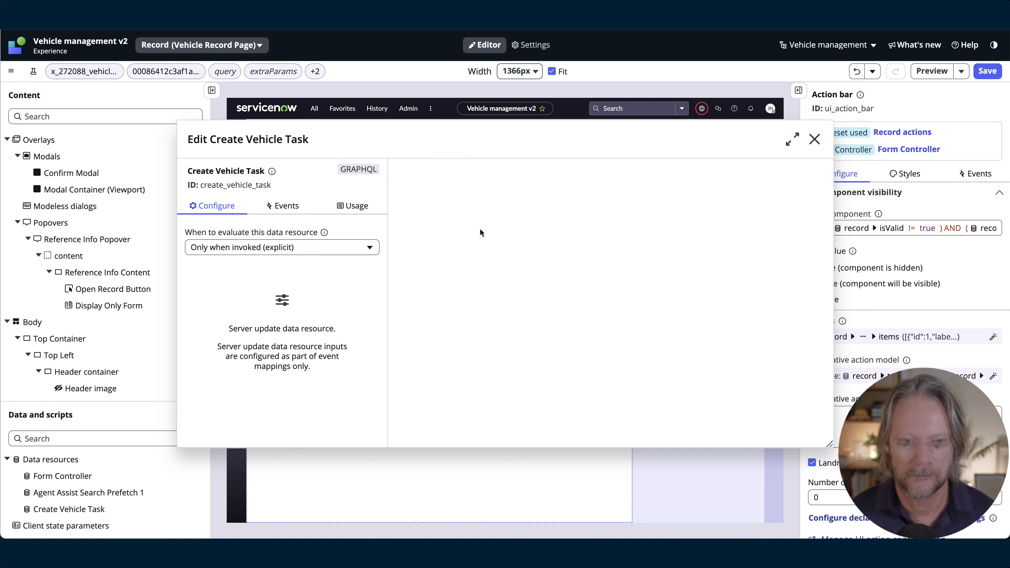
left_click(814, 142)
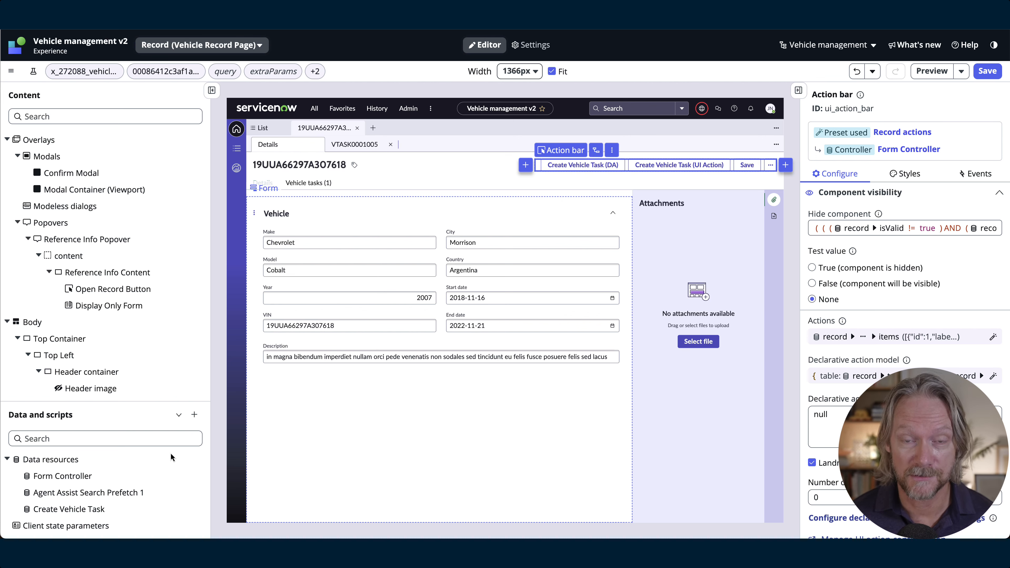
- Add a new client state parameter named refreshList with type JSON
scroll(171, 453, "down", 1)
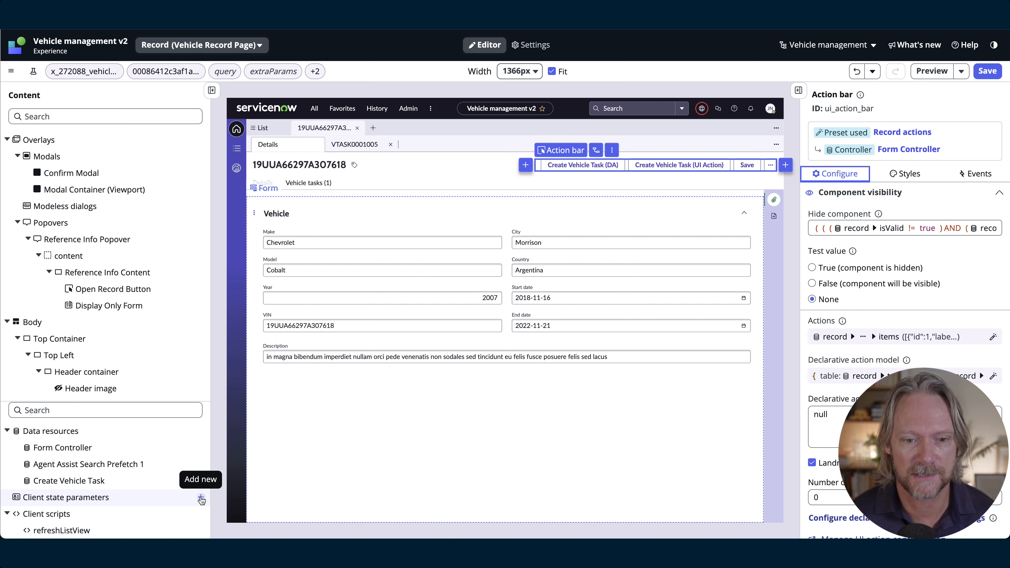
left_click(201, 499)
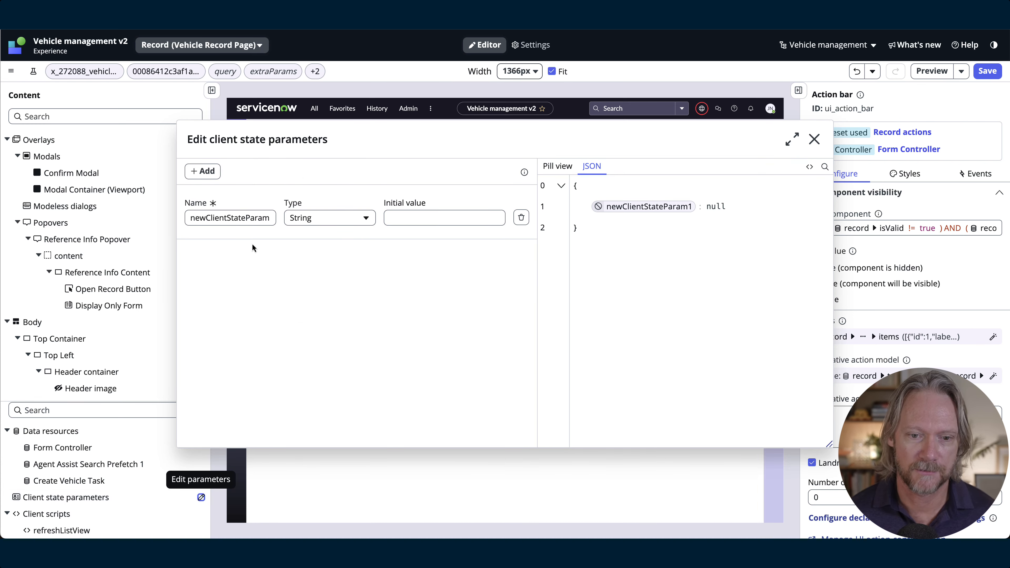
double_click(245, 218)
double_click(245, 218)
type("r")
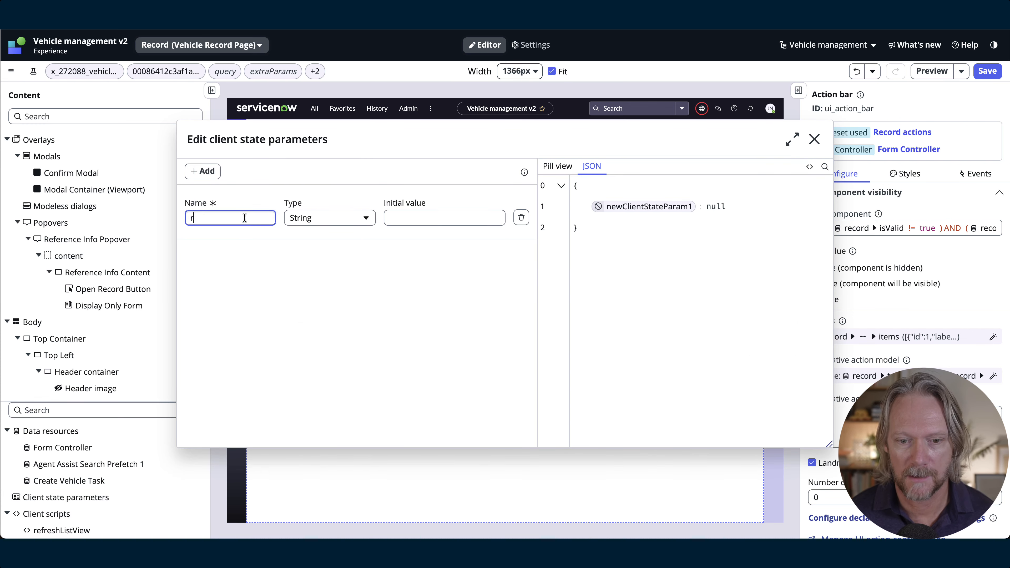
type("efreshList")
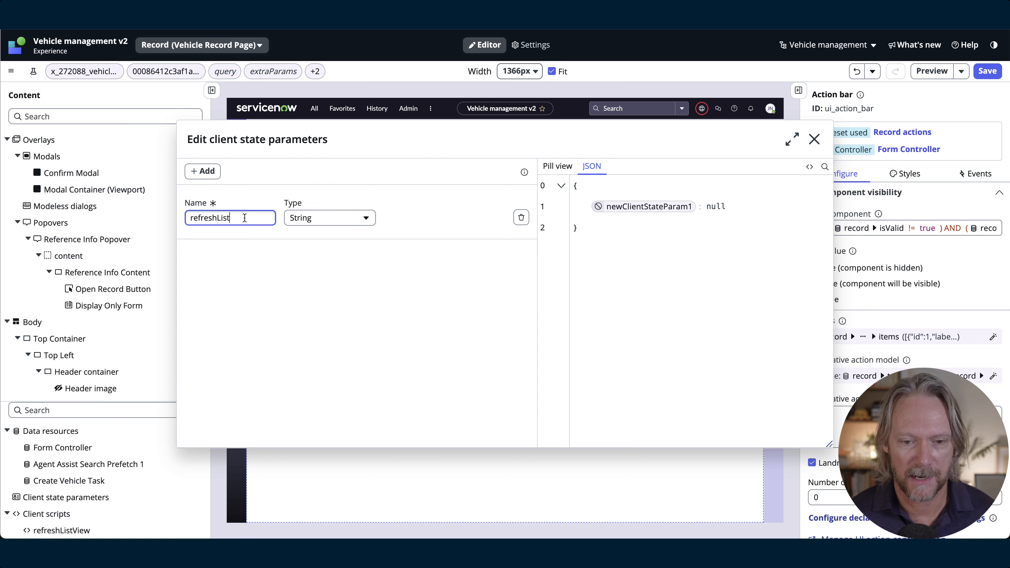
left_click(348, 220)
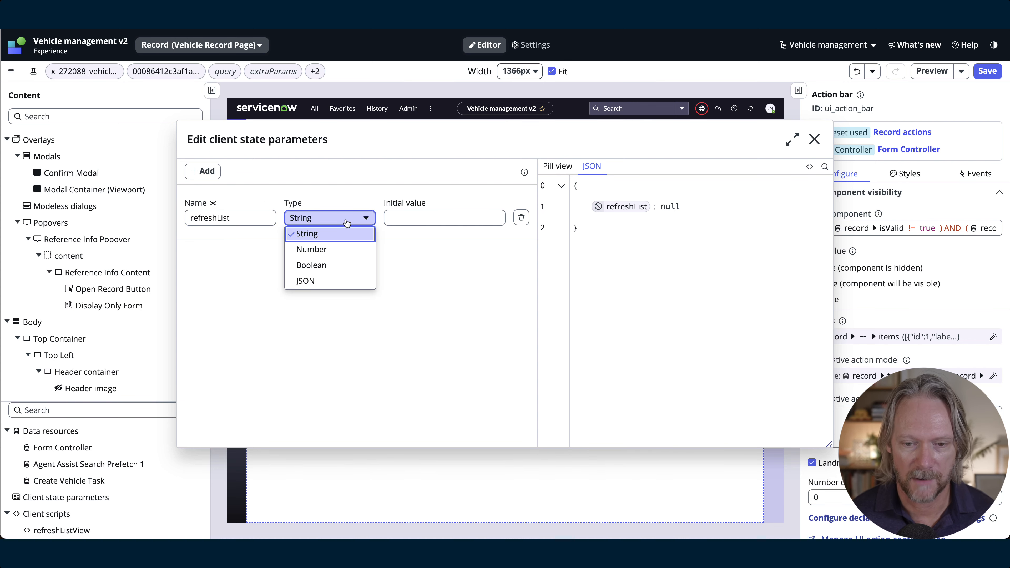
left_click(329, 280)
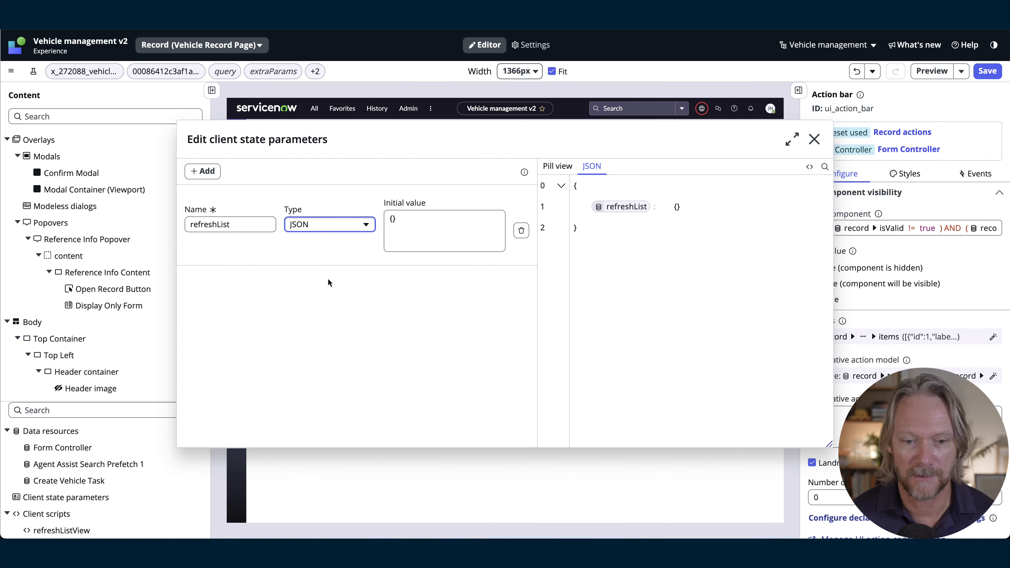
left_click(814, 139)
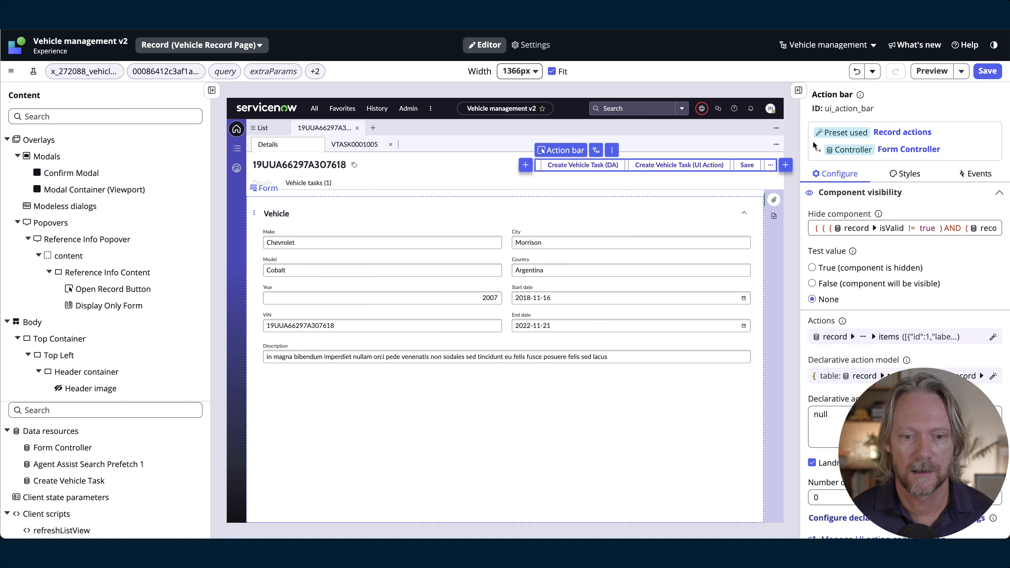
- Save the page, then open the advanced settings of the Vehicle tasks related list
left_click(988, 71)
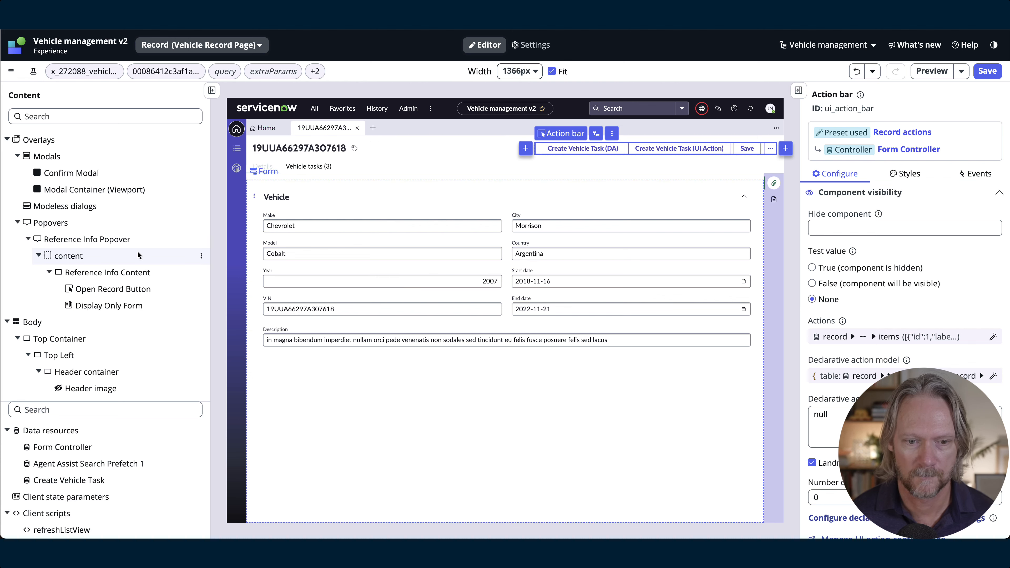
scroll(111, 250, "down", 15)
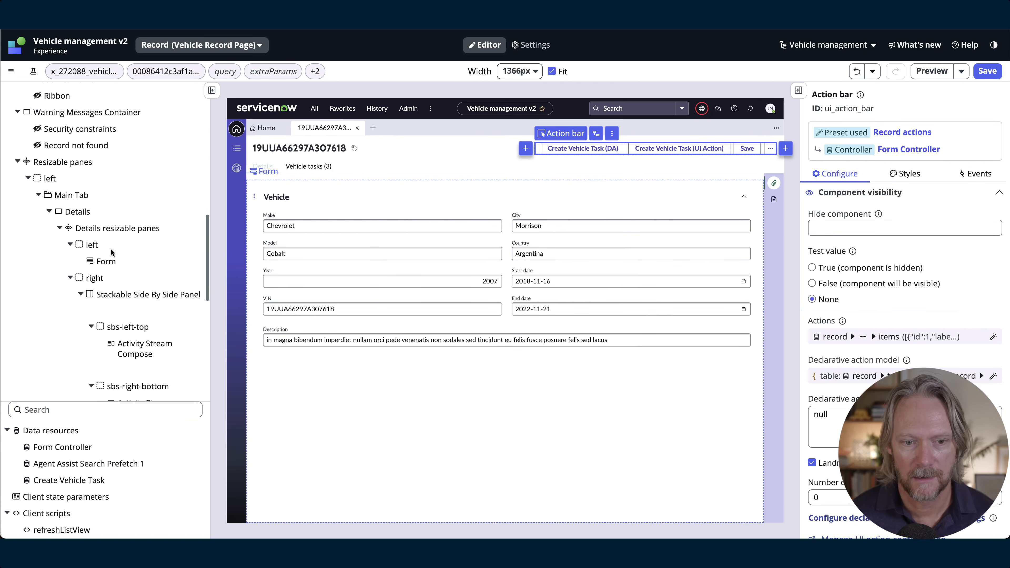
scroll(110, 251, "down", 3)
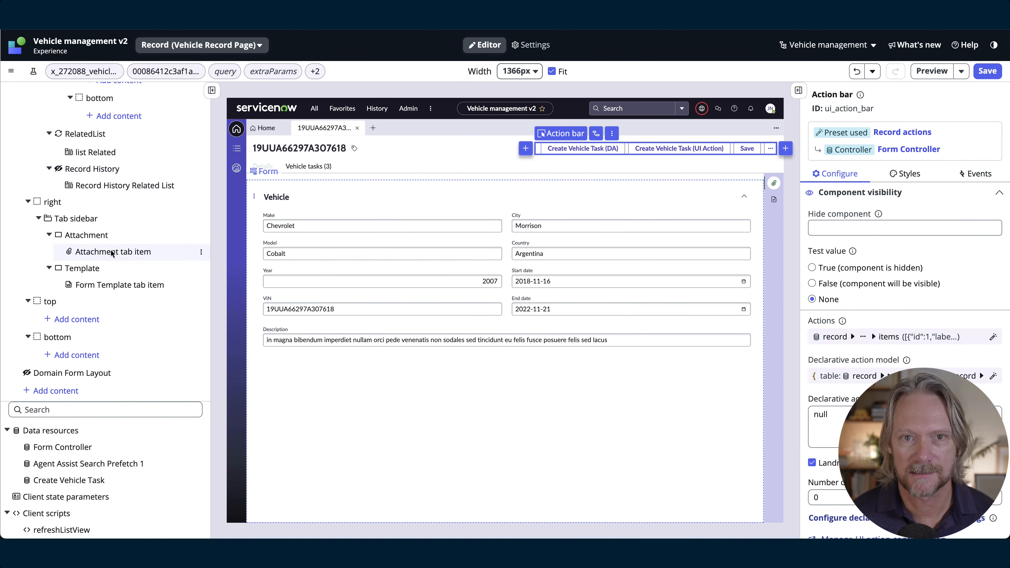
left_click(106, 154)
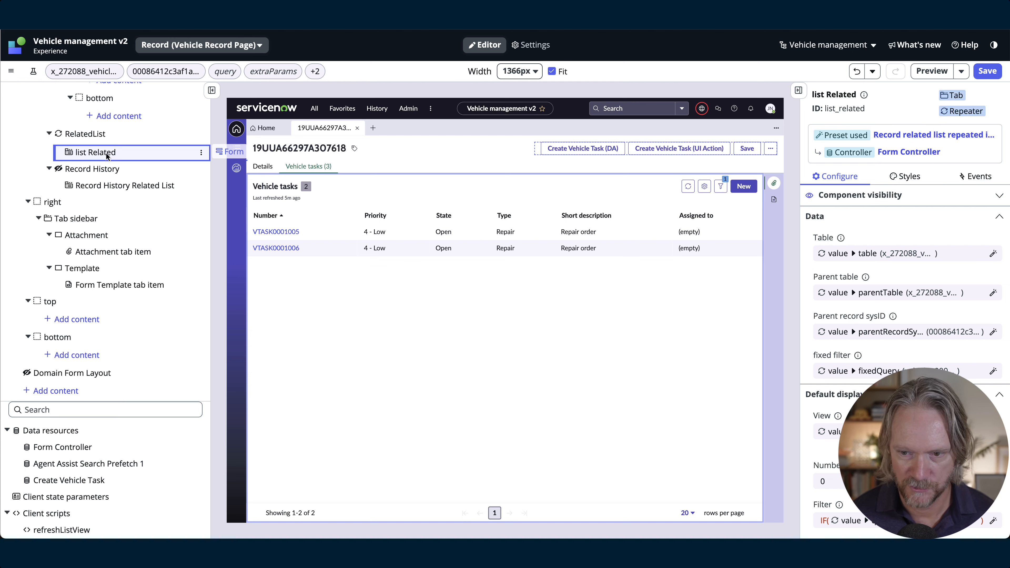
scroll(900, 296, "down", 12)
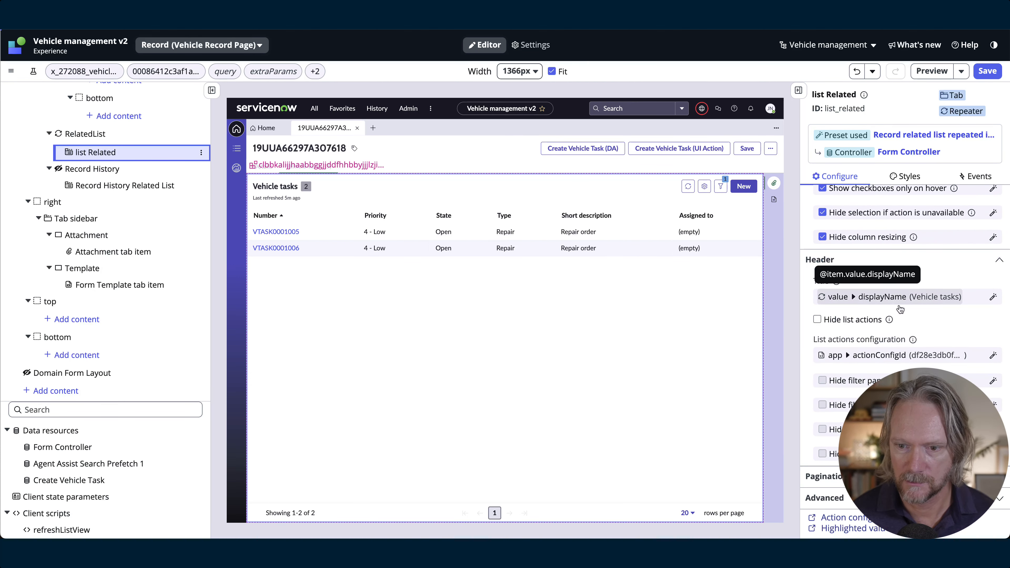
left_click(824, 498)
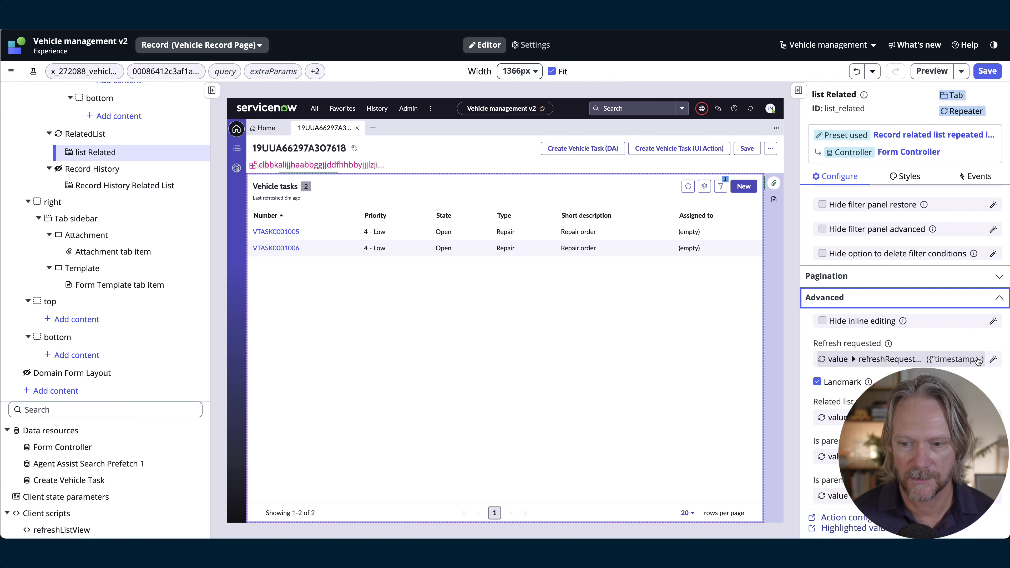
- Replace the refreshRequested binding on Refresh requested with the refreshList client state
left_click(994, 360)
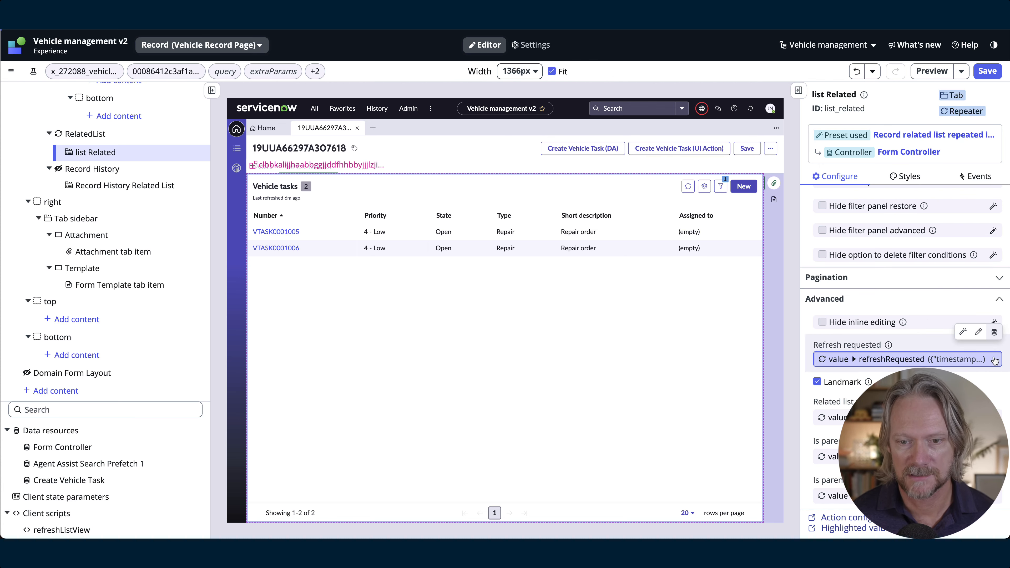
left_click(953, 360)
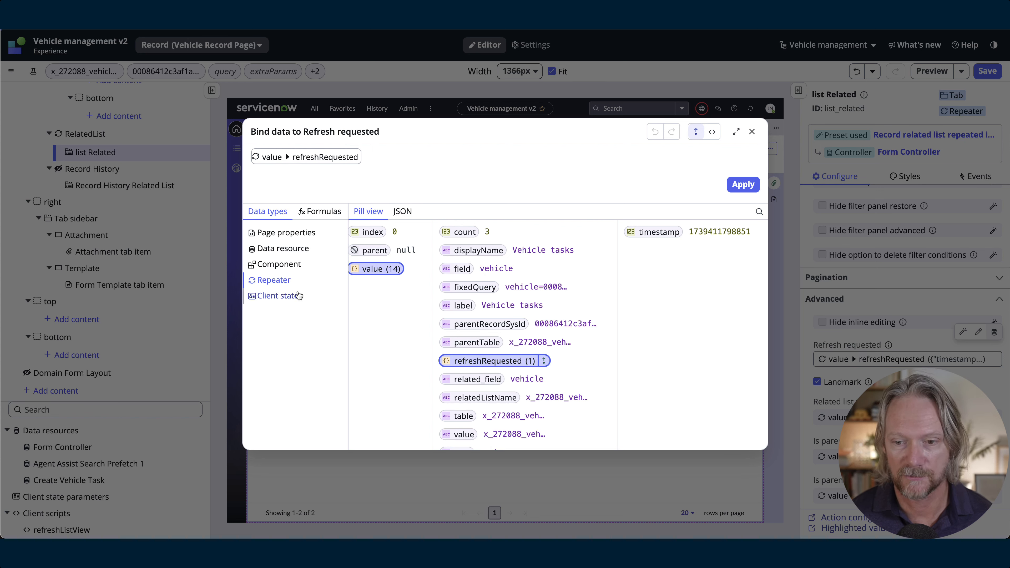
left_click(285, 296)
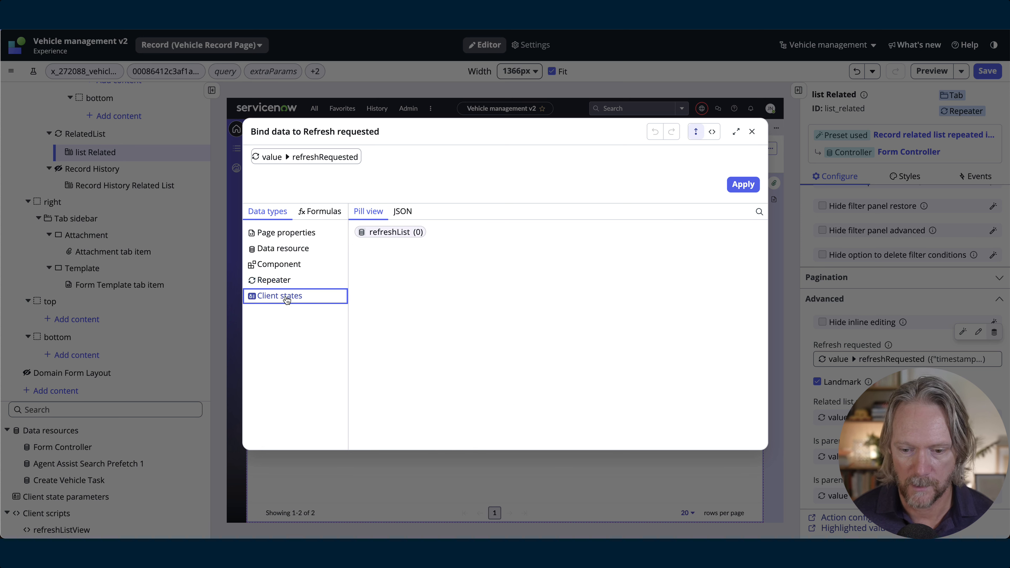
left_click(402, 233)
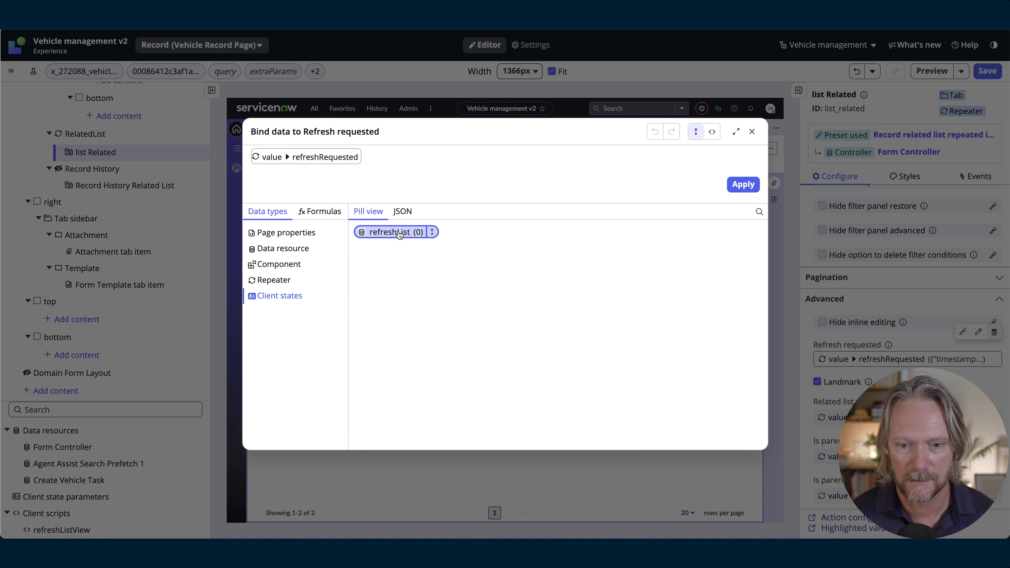
left_click(432, 232)
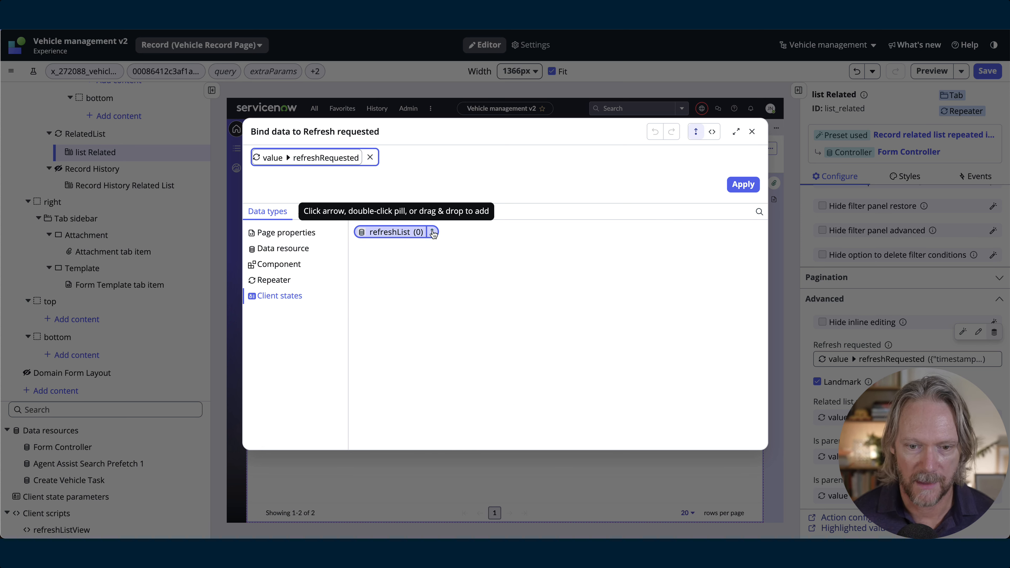
left_click(370, 157)
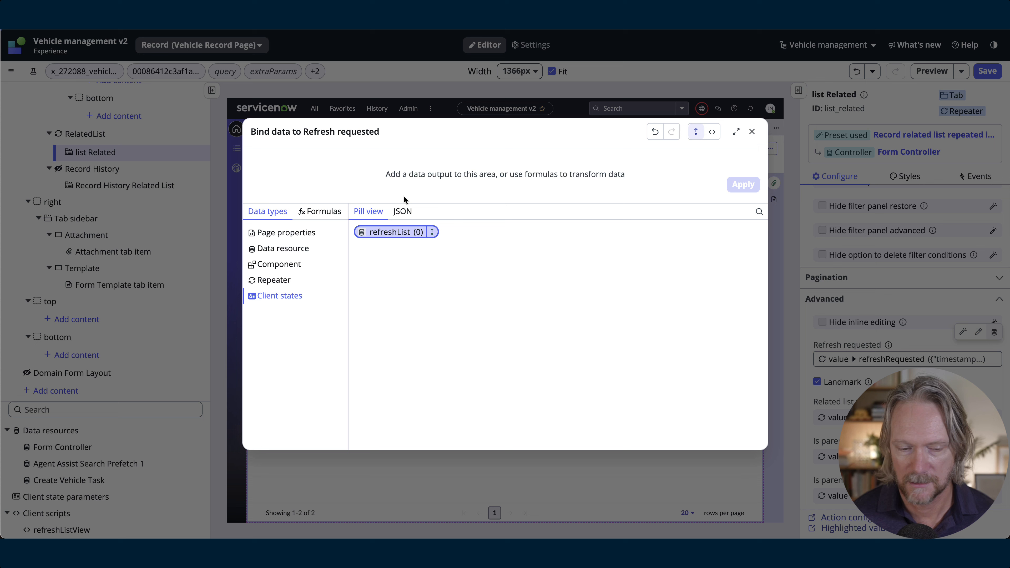
left_click(432, 232)
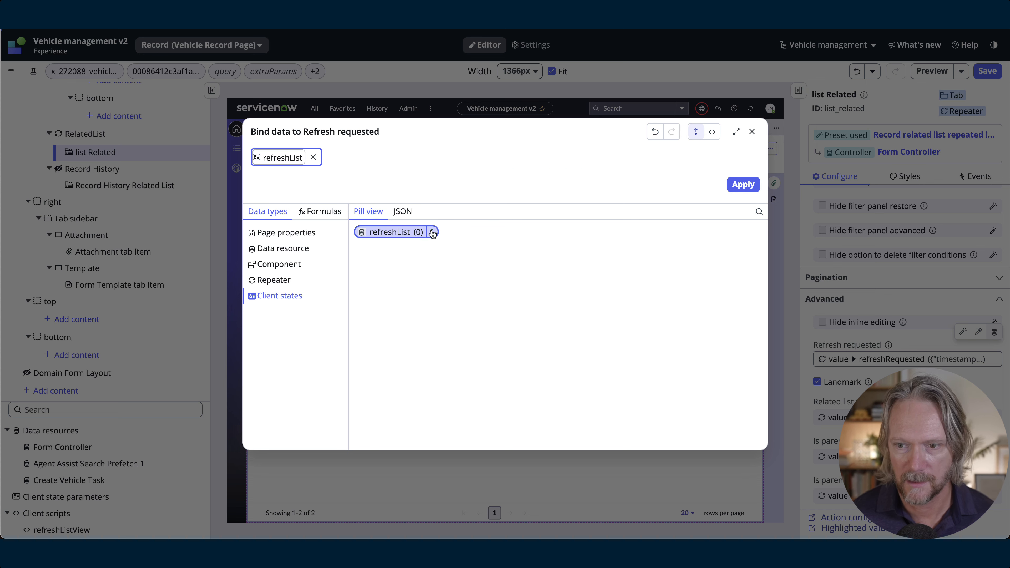
left_click(746, 186)
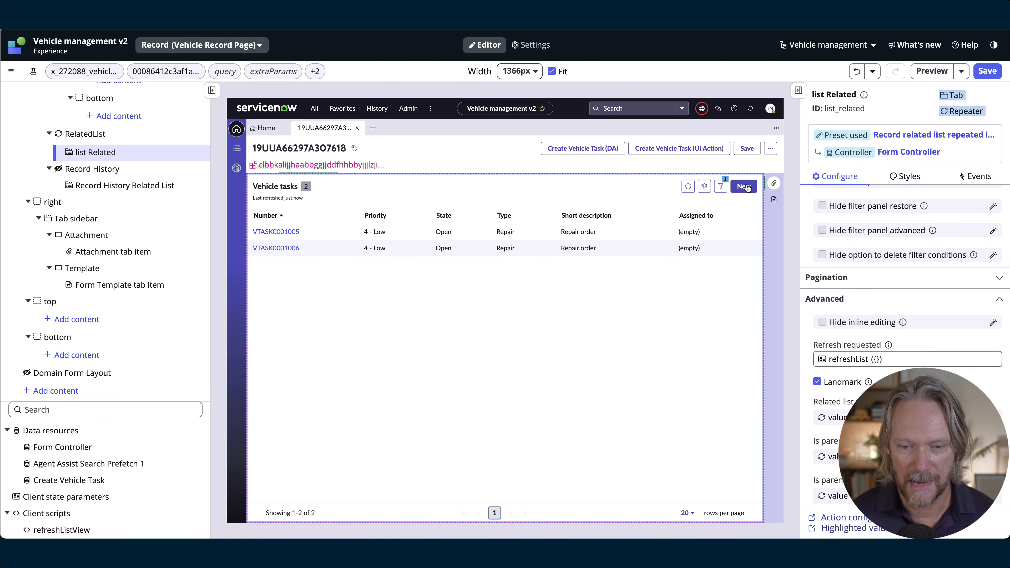
- Save the page and create a new client script named refreshListView
left_click(987, 71)
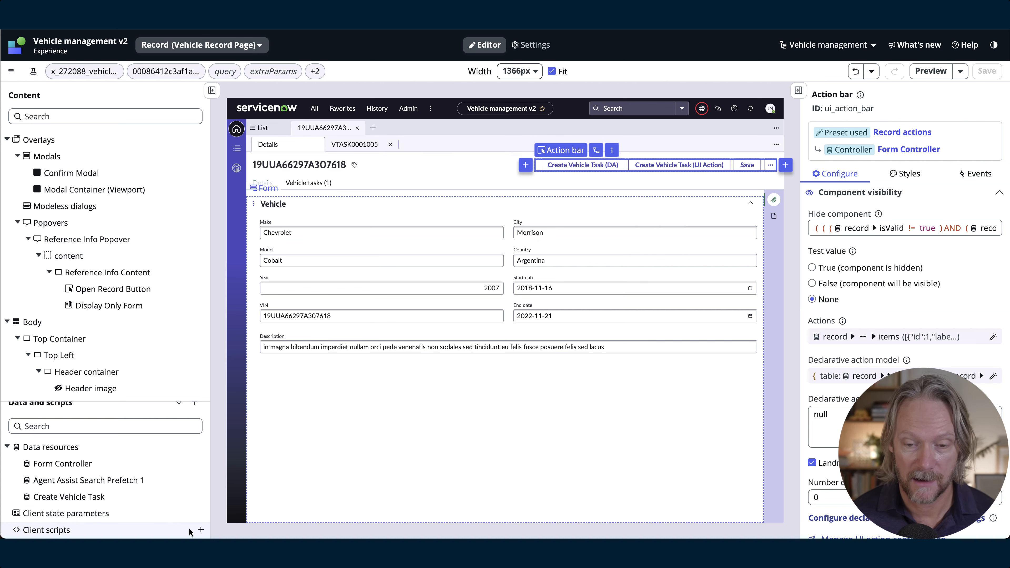
left_click(201, 530)
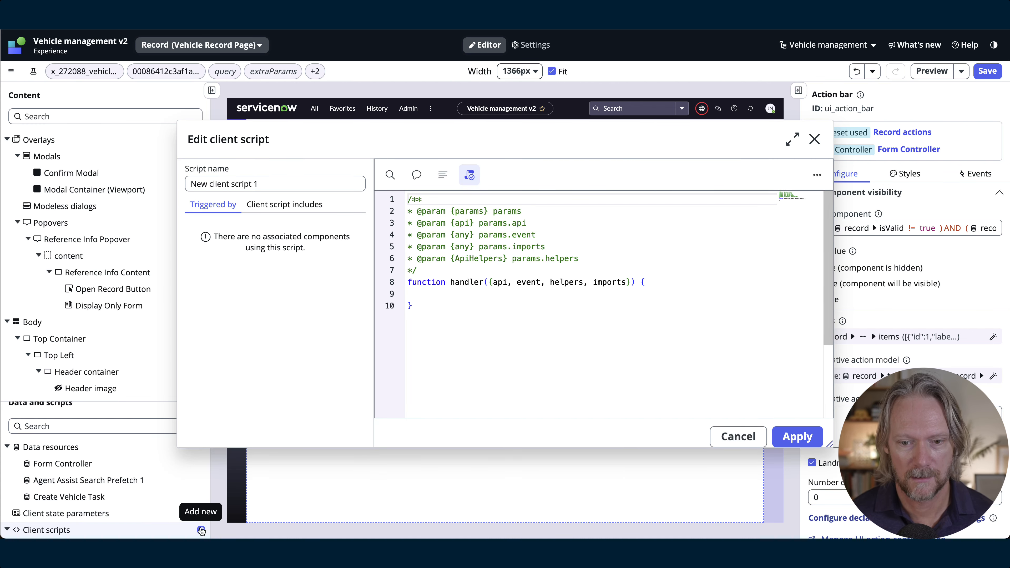
left_click(238, 181)
triple_click(237, 180)
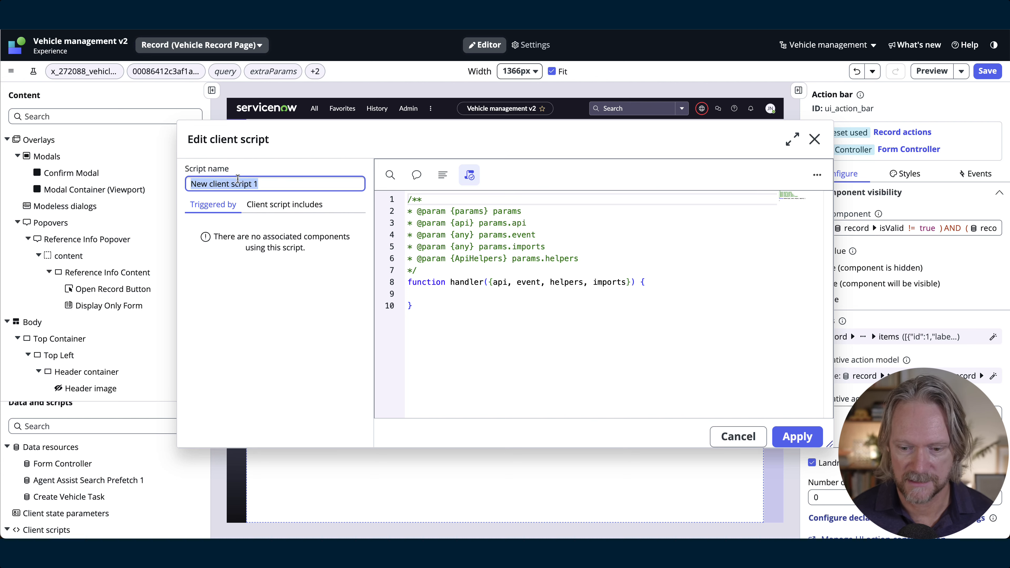
type("refreshL")
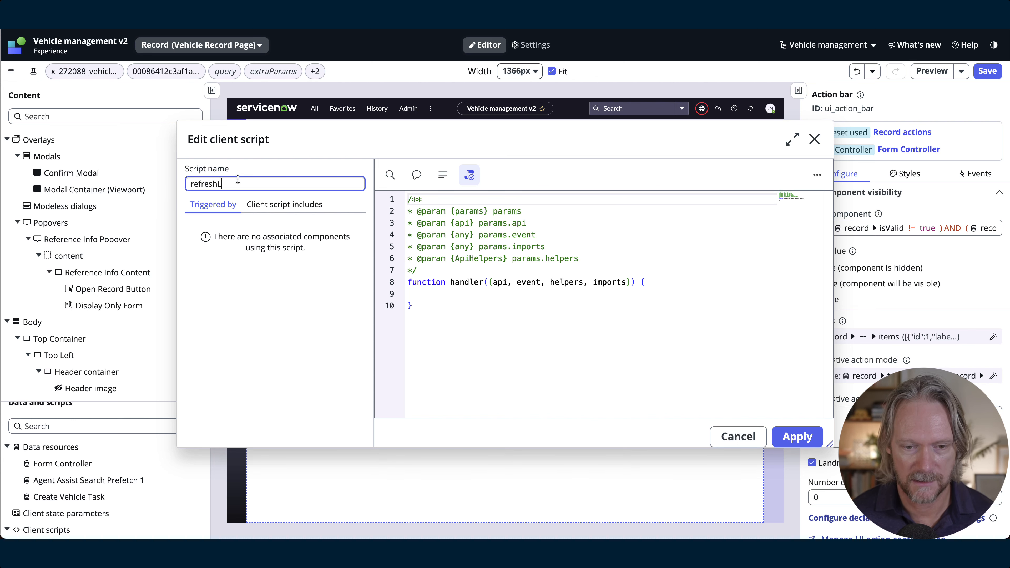
type("istView")
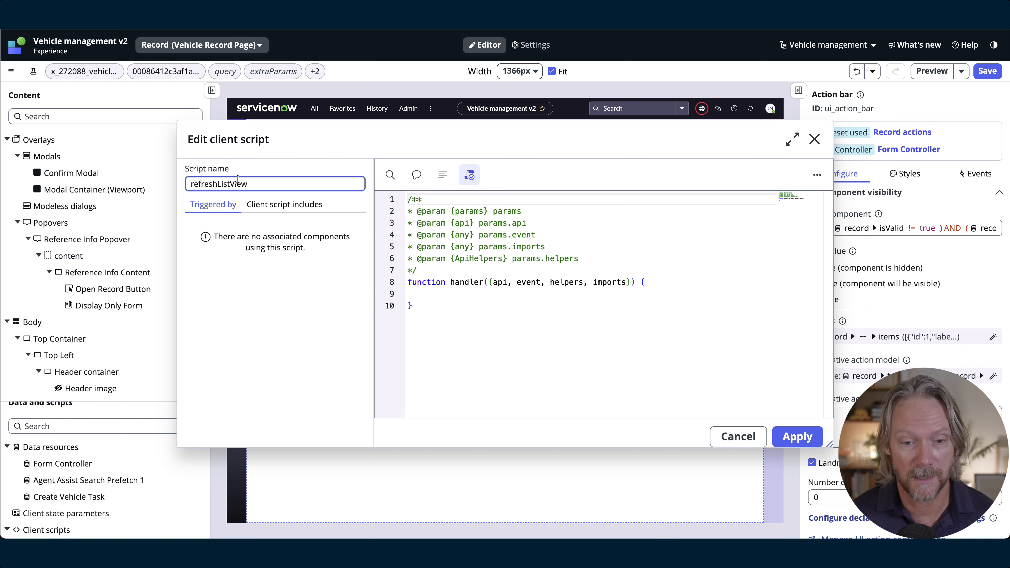
- Replace the empty handler with the pasted refreshList setState code, apply, and save
left_click(487, 309)
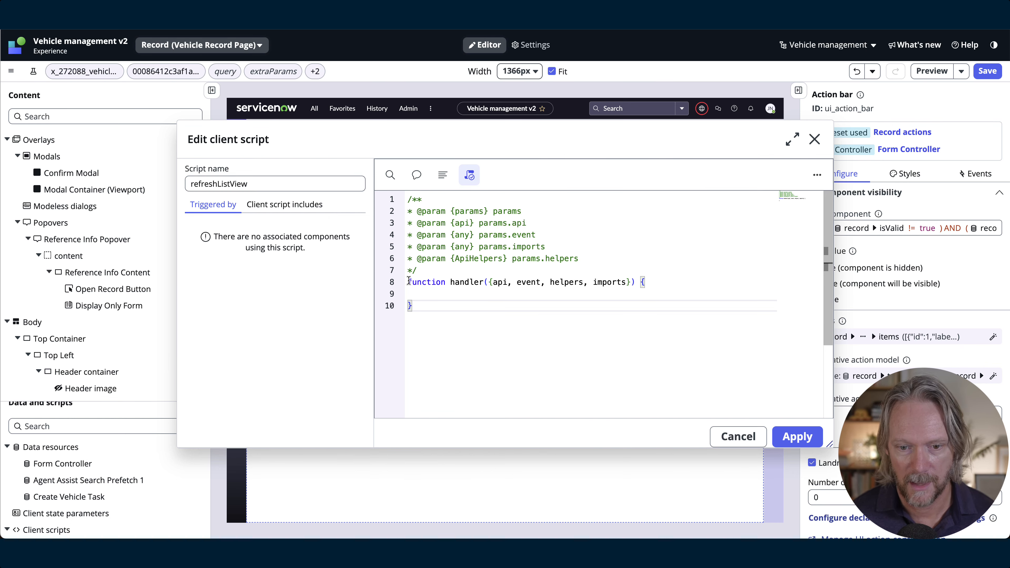
left_click_drag(408, 281, 424, 309)
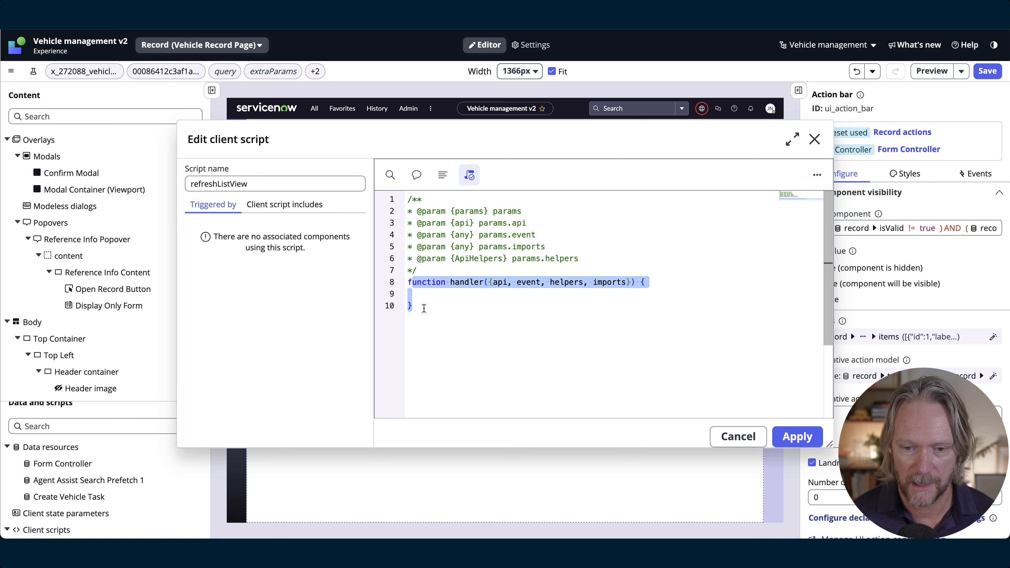
key("BackSpace")
key("BackSpace")
type("function handler({     api,     event,     helpers,     imports }) {     api.setState('refreshList', {         timestamp: Date.now()     }); }")
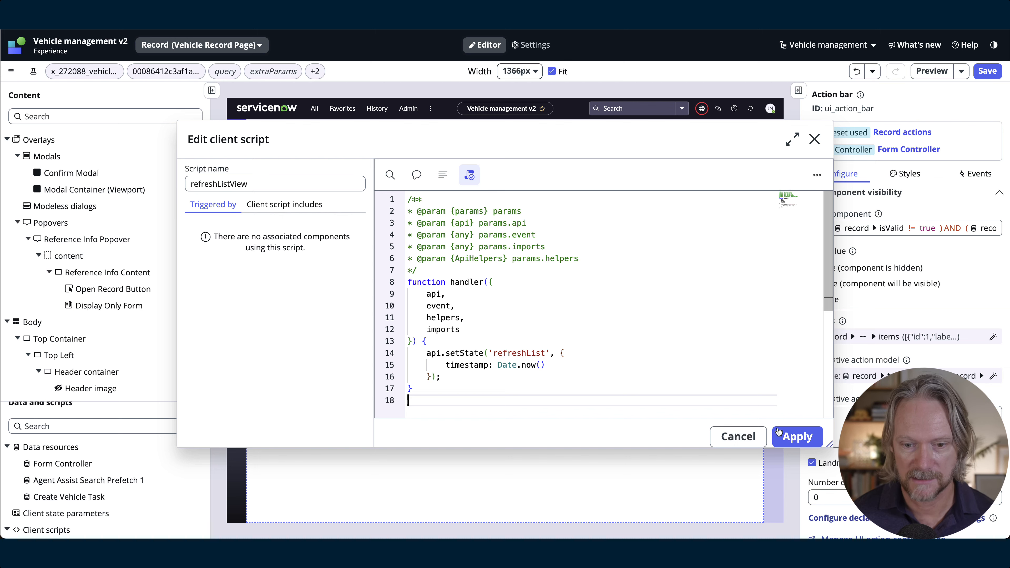
left_click(796, 436)
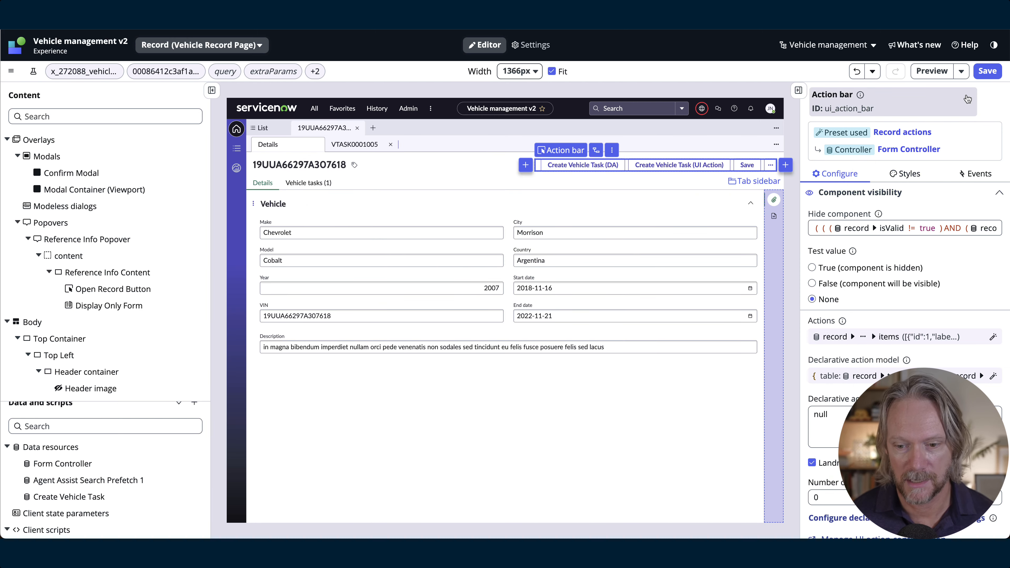
left_click(987, 71)
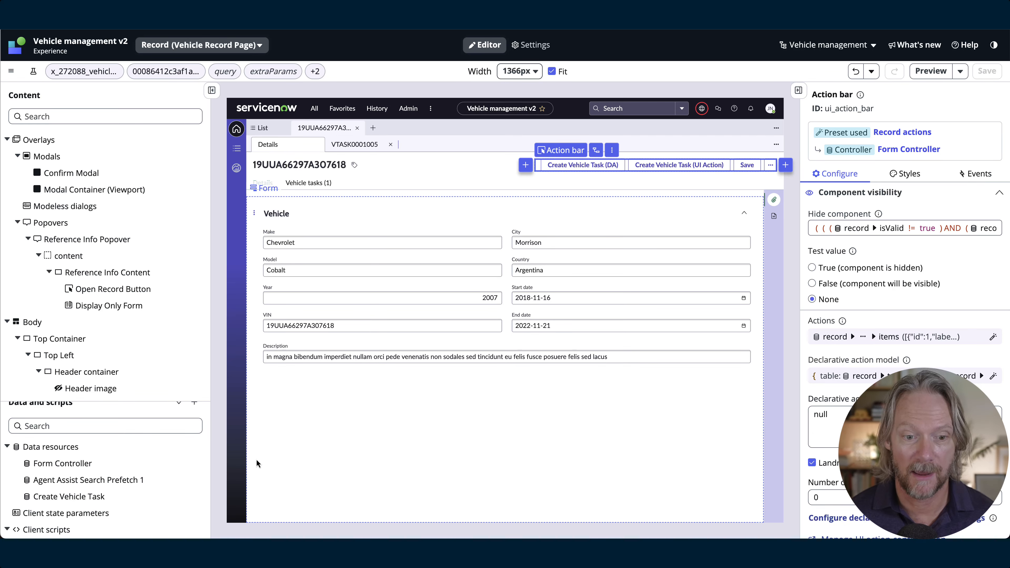
- Add a 'Create Vehicle Task' handled event to the page Body and save
left_click(32, 323)
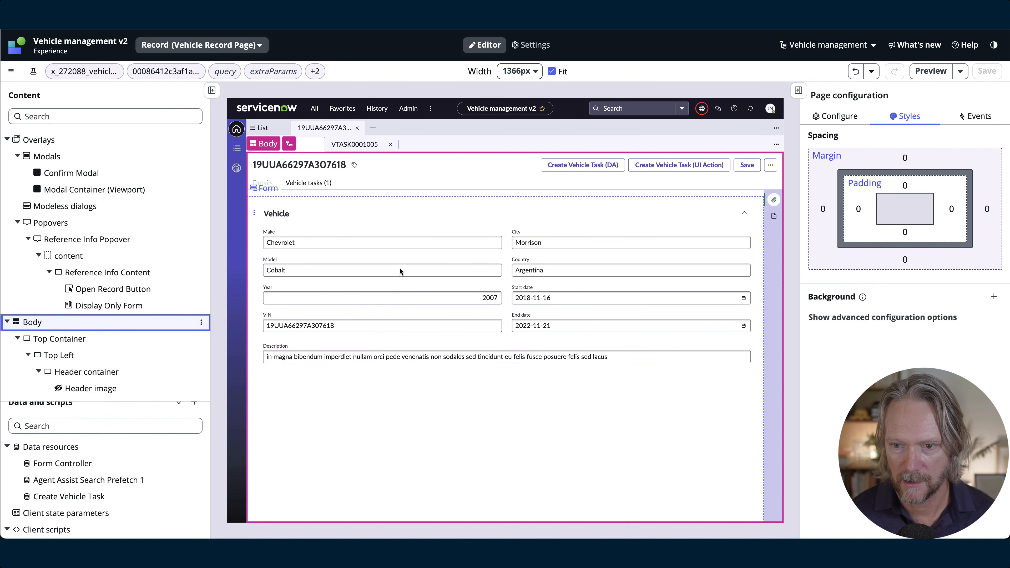
left_click(980, 115)
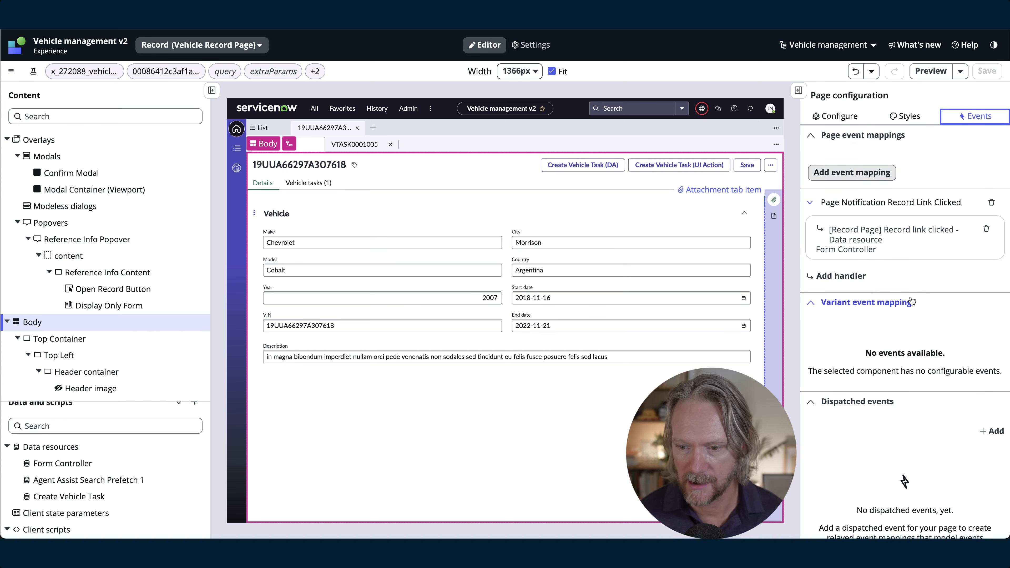
scroll(912, 302, "down", 1)
scroll(911, 301, "down", 3)
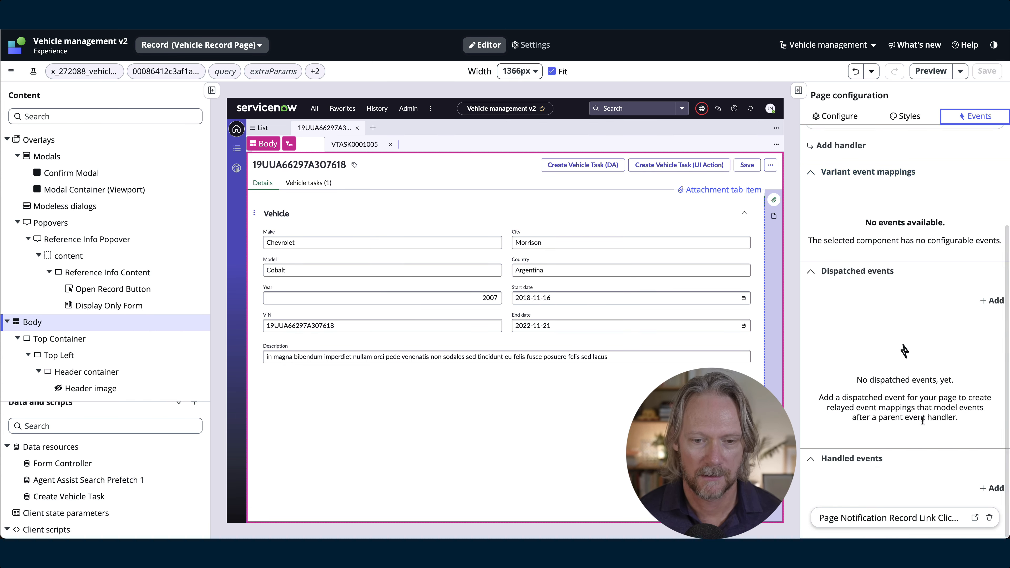
left_click(993, 489)
type("ate Vehicle Task")
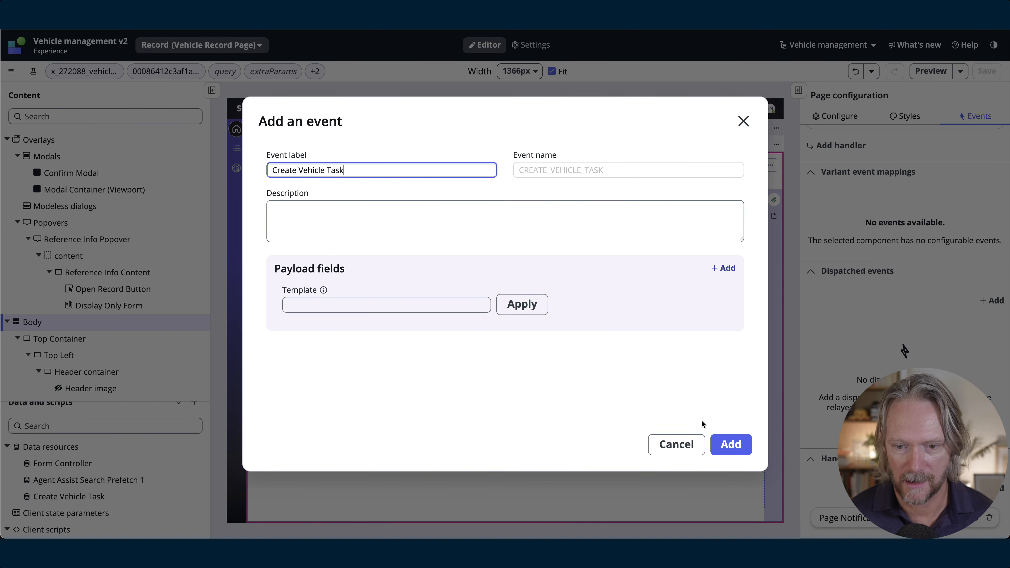
left_click(731, 444)
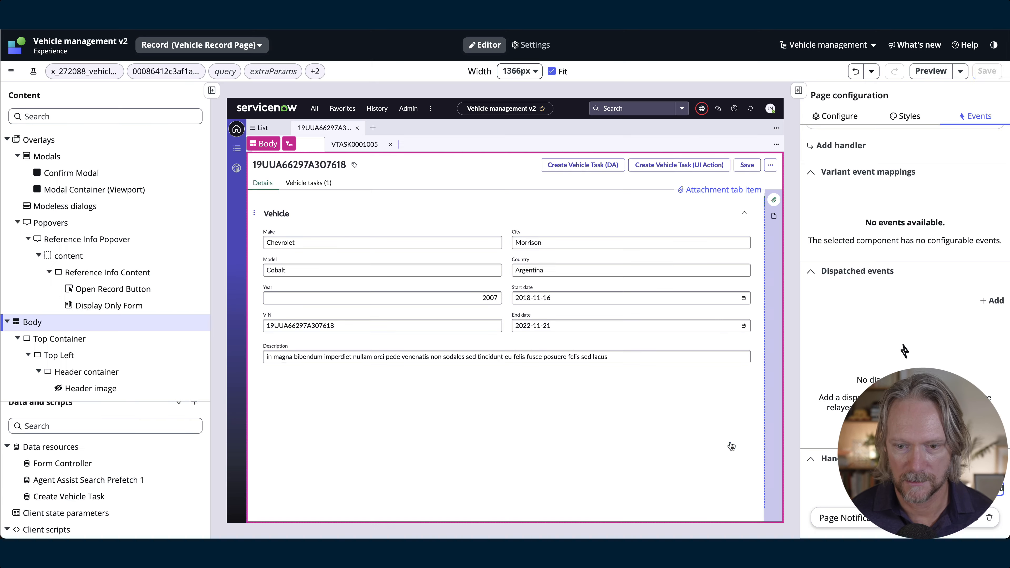
key("ctrl+s")
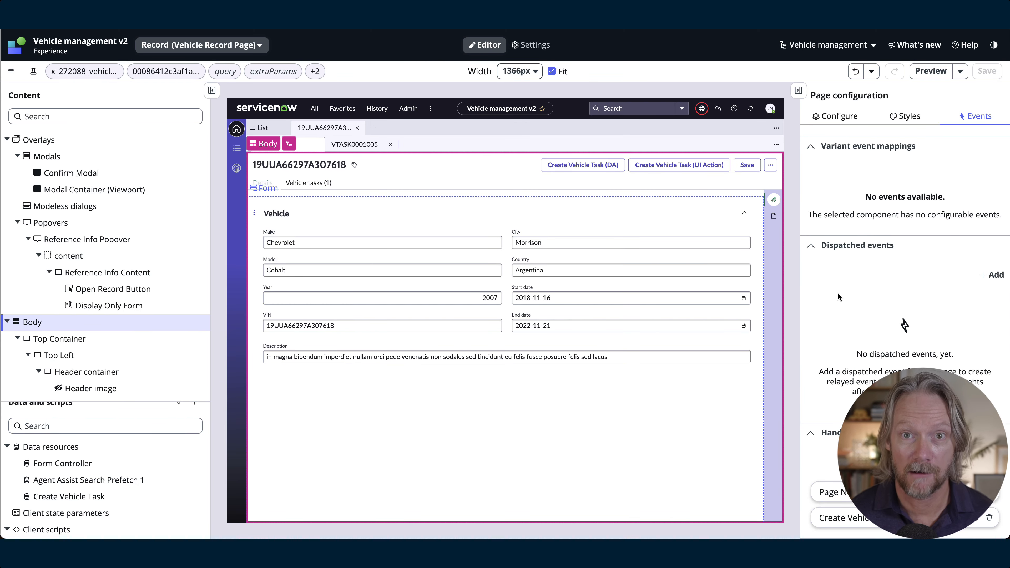
scroll(837, 292, "up", 4)
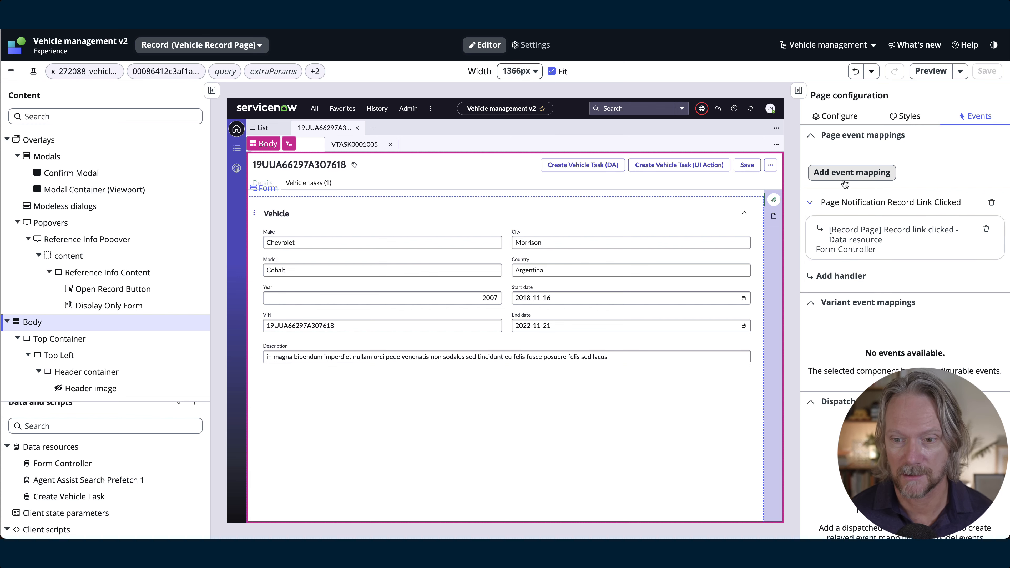
- Map the Create Vehicle Task event to the Create Vehicle Task data resource's EXECUTE handler
left_click(857, 177)
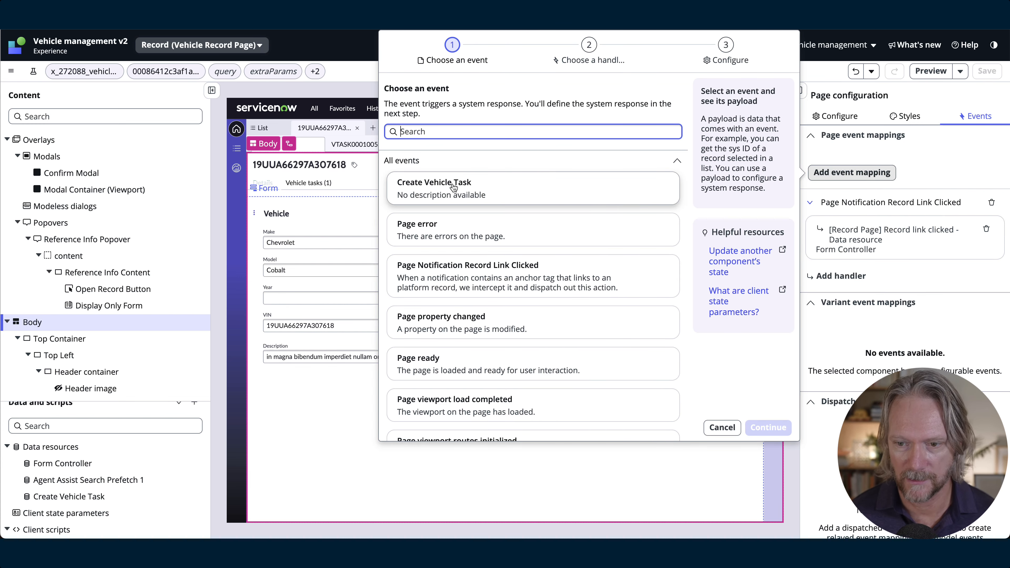
left_click(447, 193)
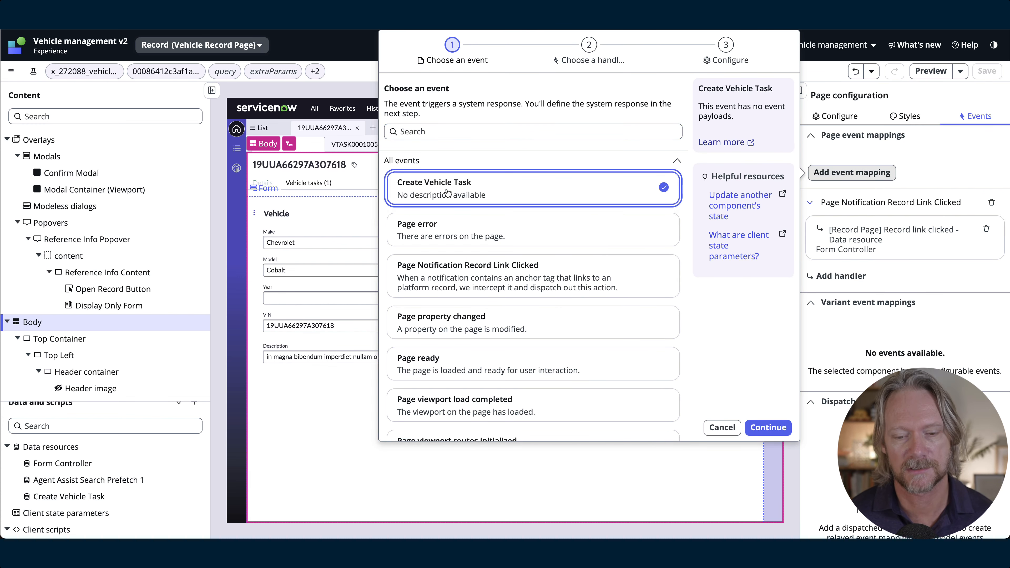
left_click(765, 427)
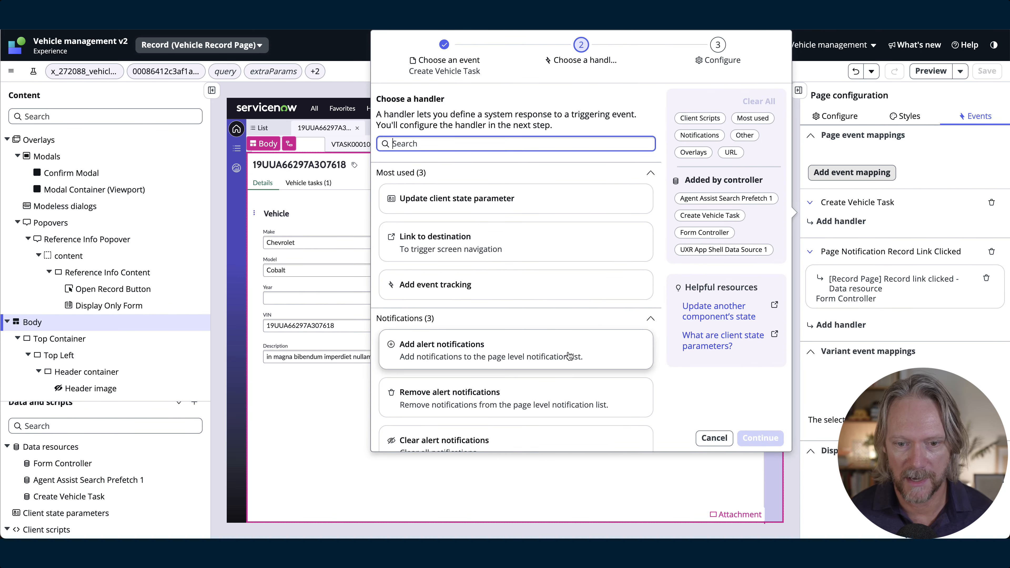
scroll(512, 301, "down", 10)
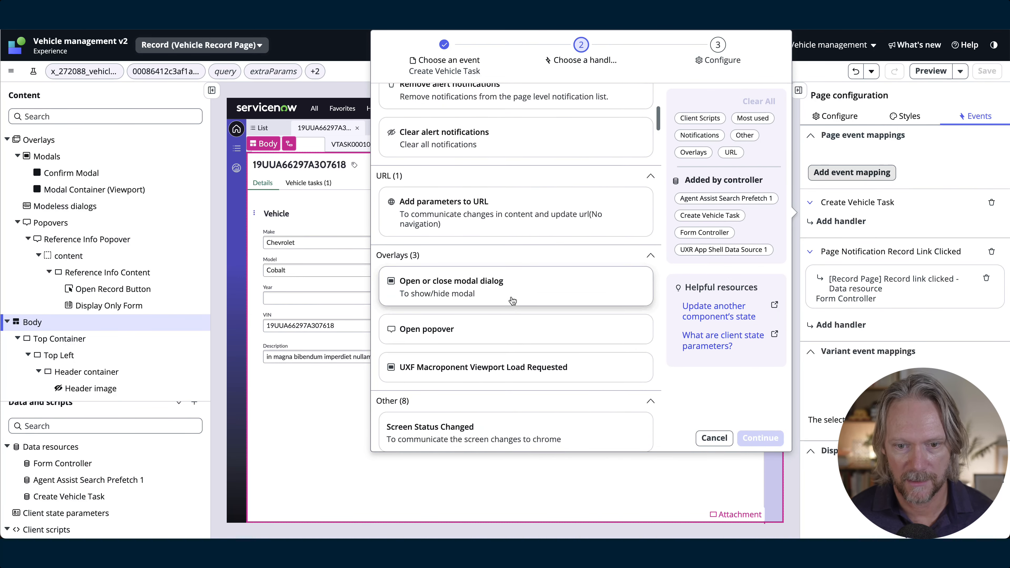
scroll(512, 301, "down", 10)
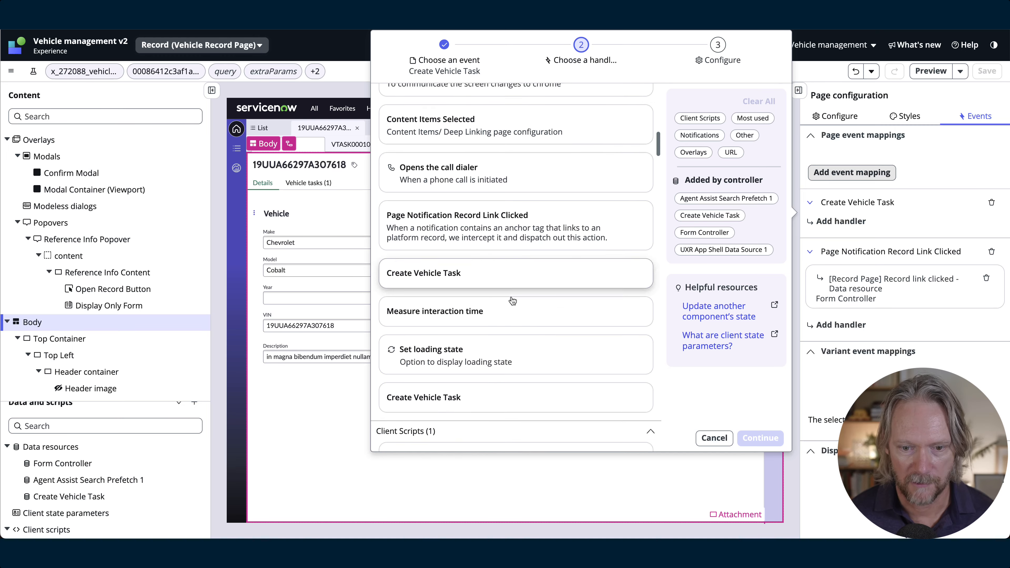
scroll(513, 301, "down", 5)
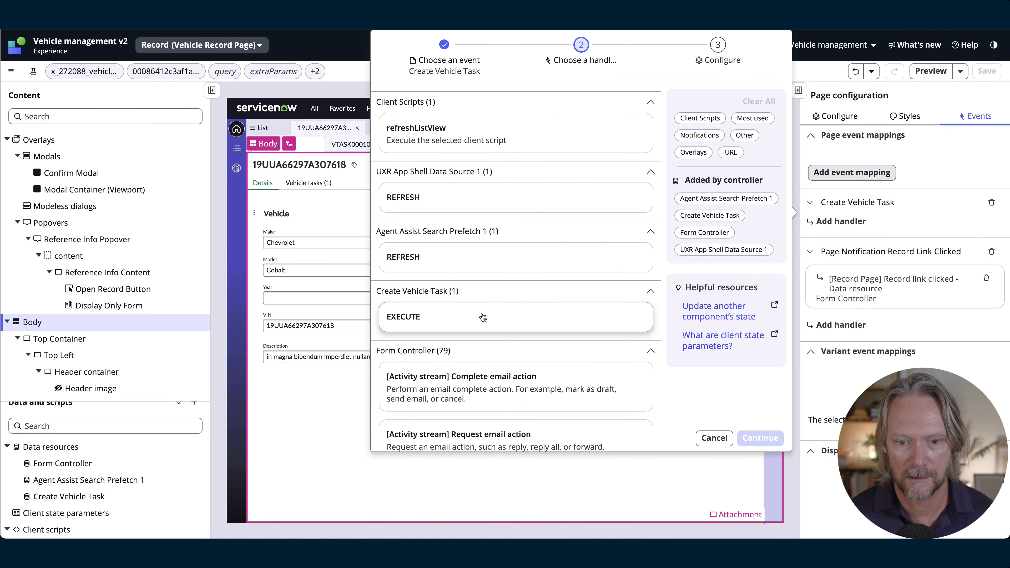
left_click(501, 317)
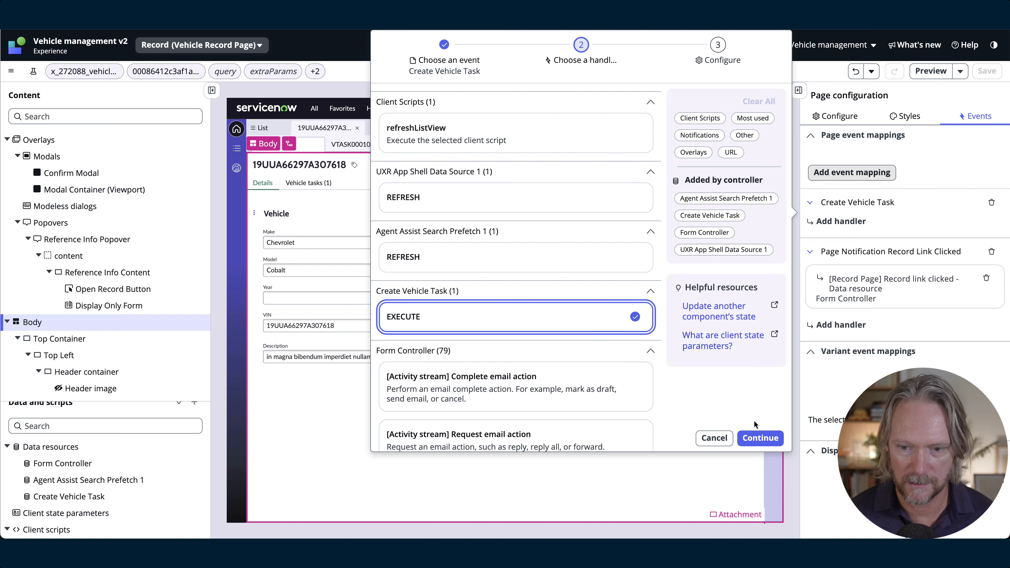
left_click(759, 438)
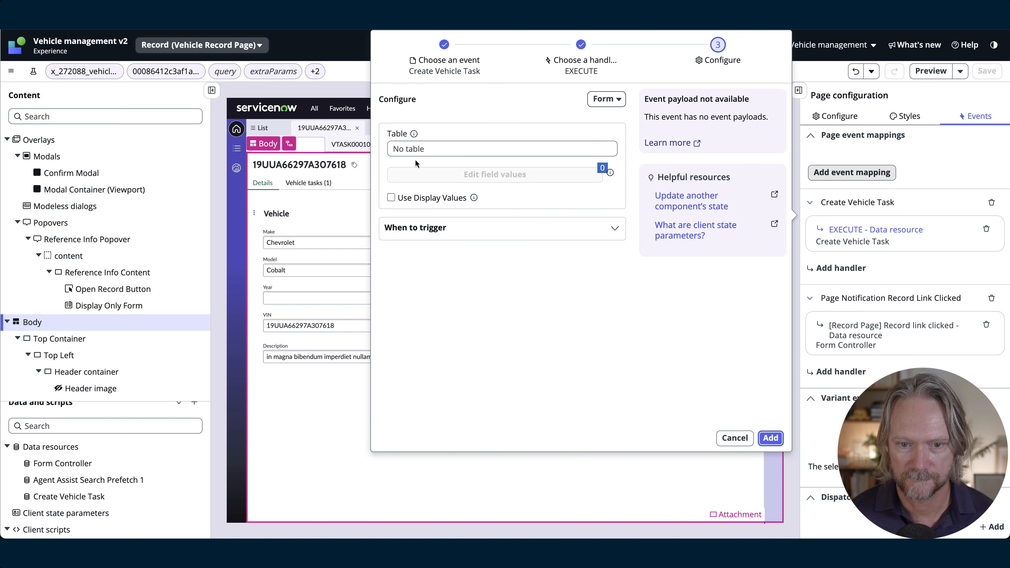
- Set the handler's table to Vehicle task and open its field values editor
left_click(434, 151)
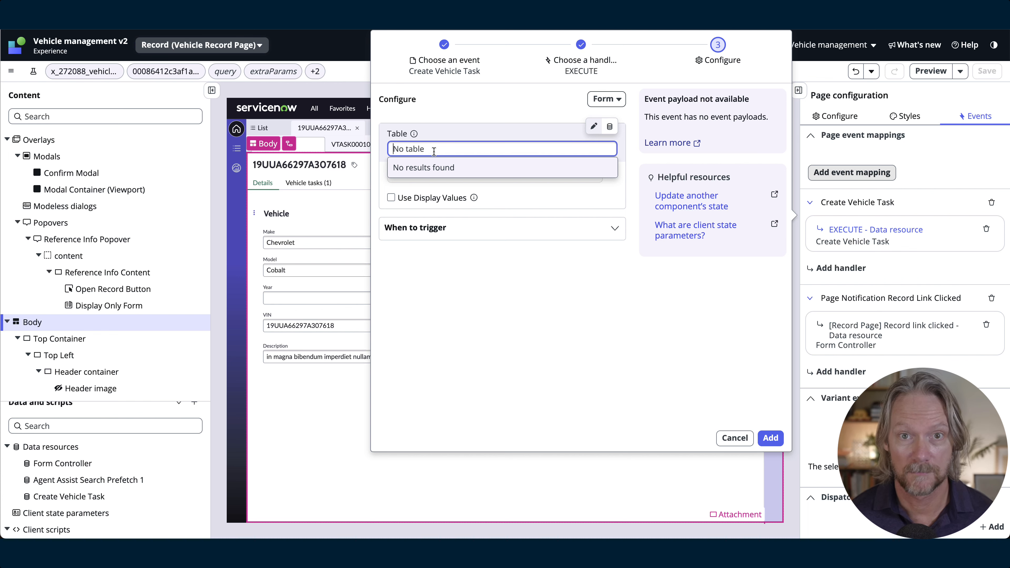
type("vehicle")
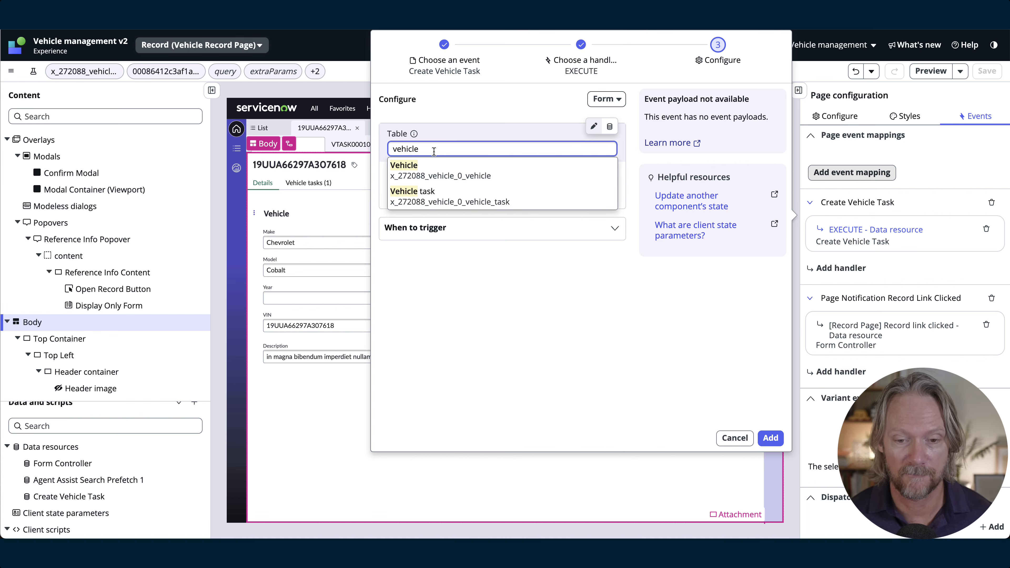
left_click(430, 196)
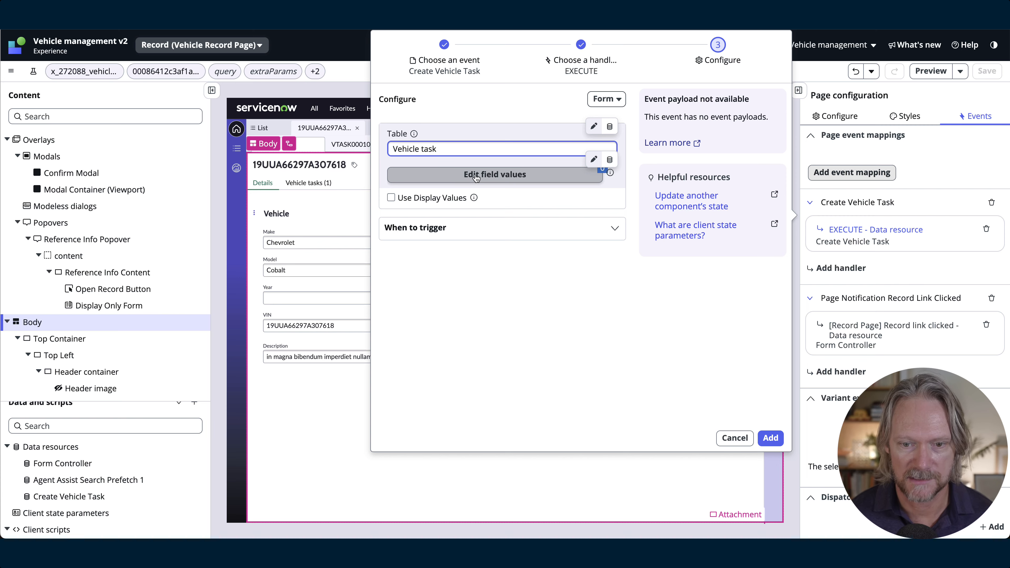
left_click(477, 177)
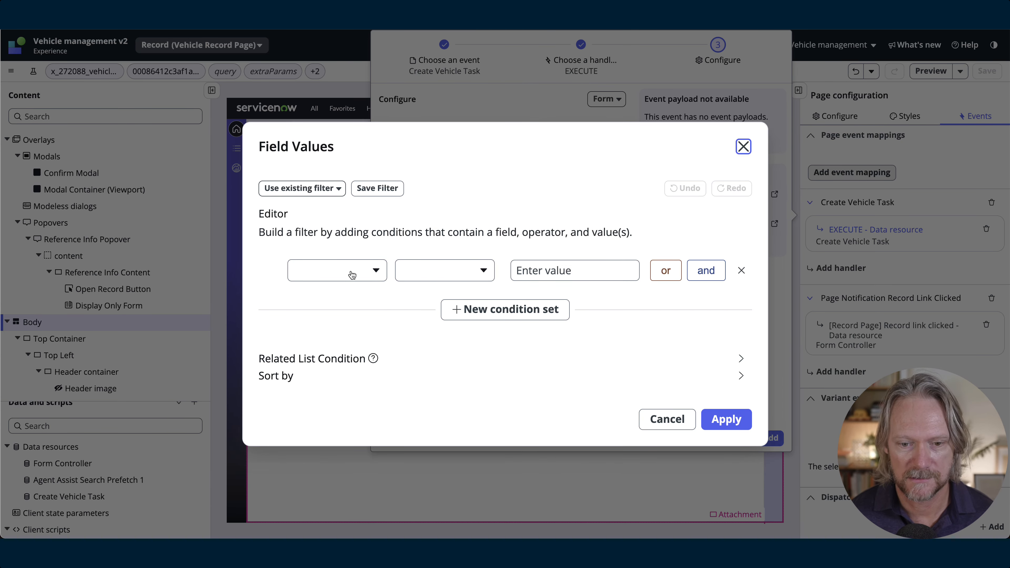
- Set the first field value: Short description is 'Other vehicle task'
left_click(343, 275)
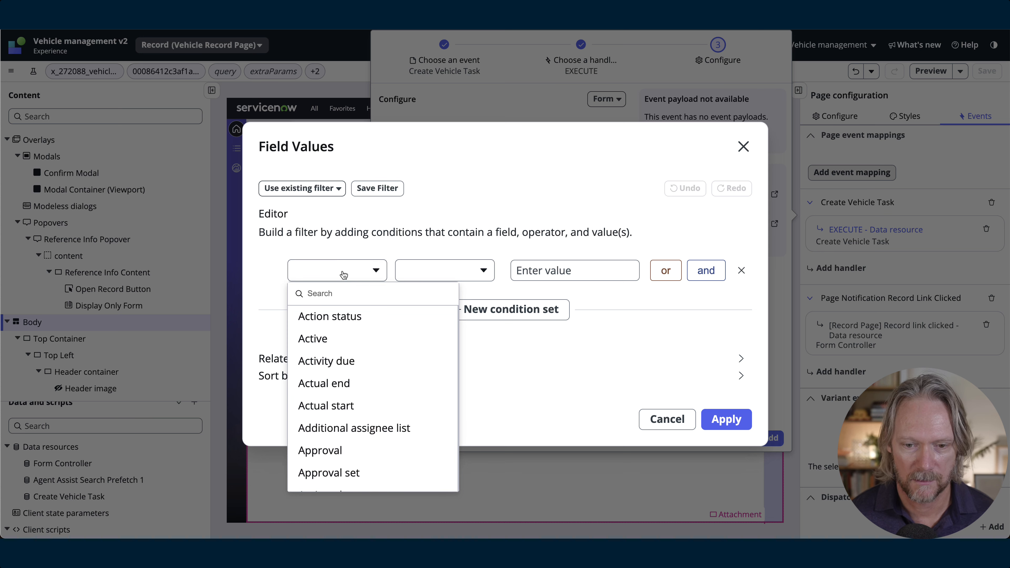
type("short")
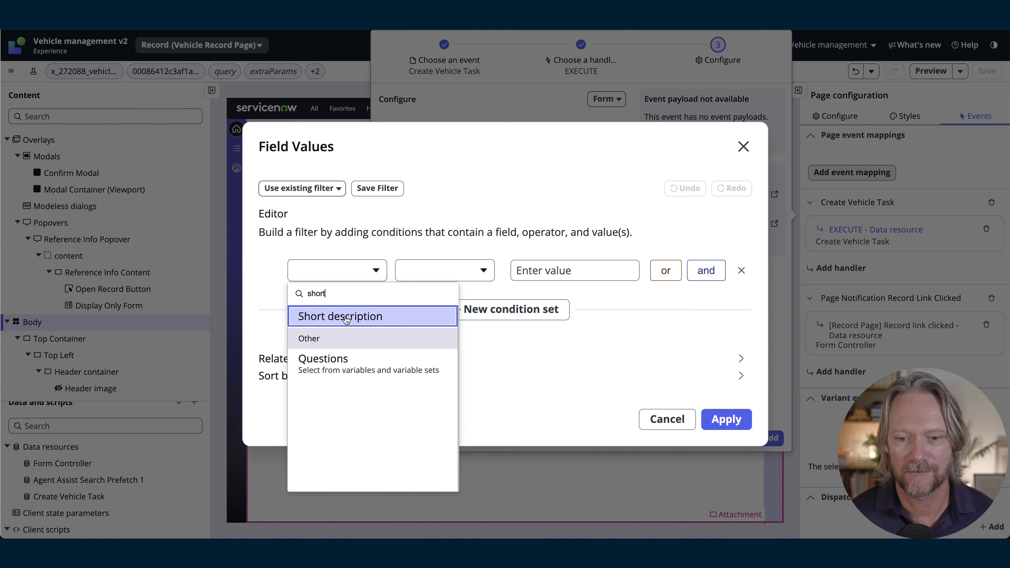
left_click(346, 318)
left_click(540, 274)
type("Oth")
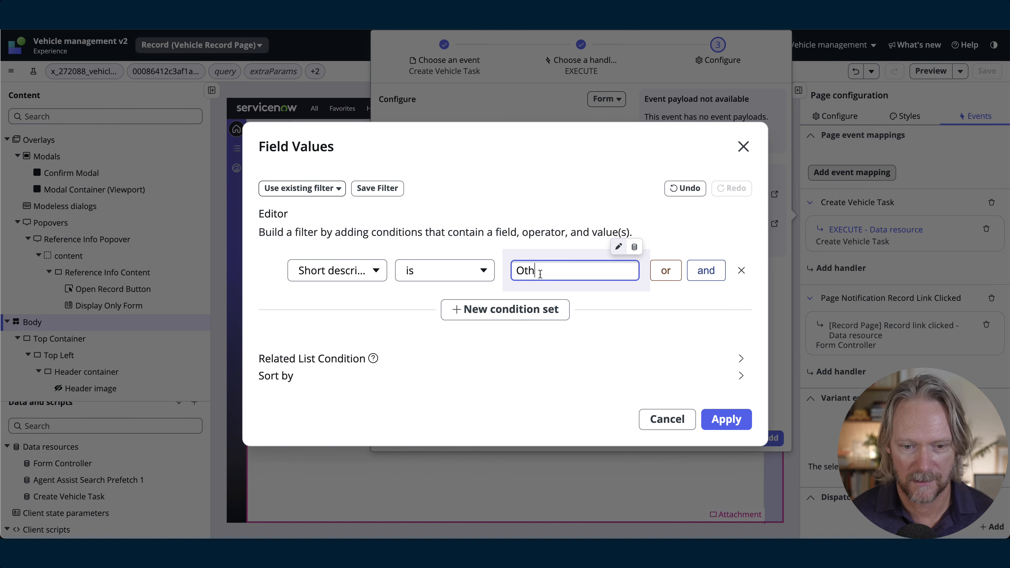
type("er vehicle task")
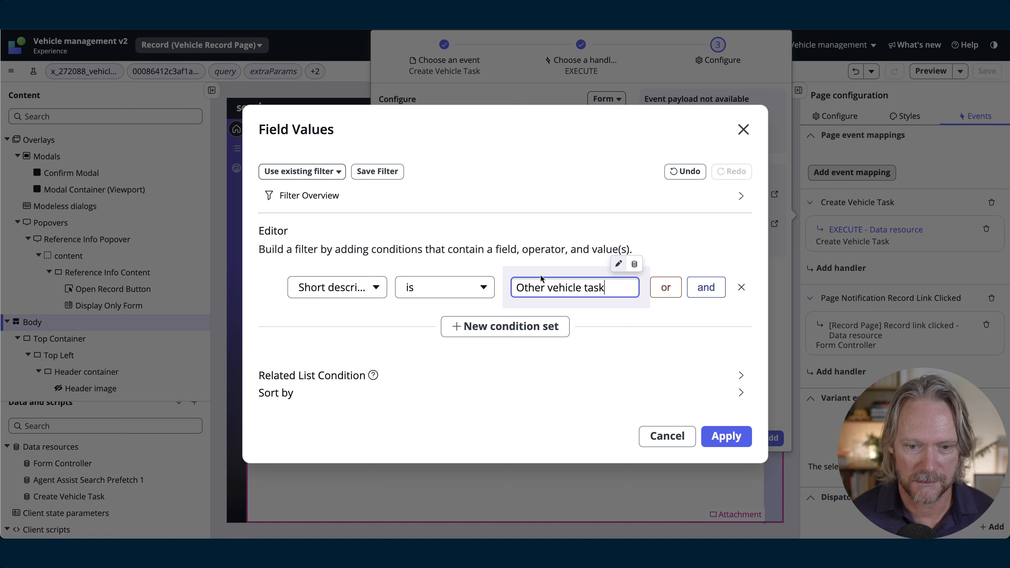
- Add a second field value setting Type to Other
left_click(706, 287)
left_click(350, 319)
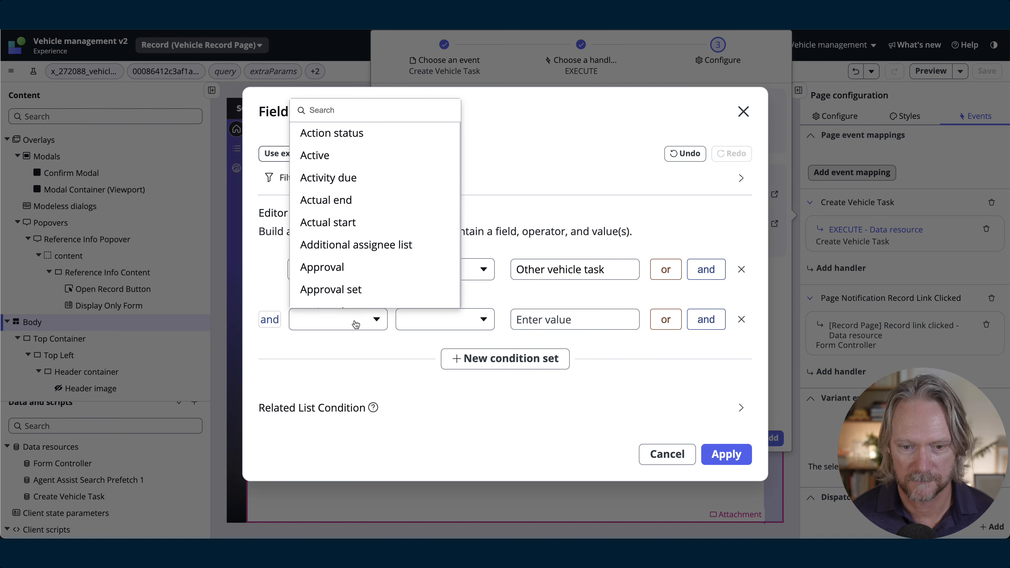
type("typ")
left_click(362, 181)
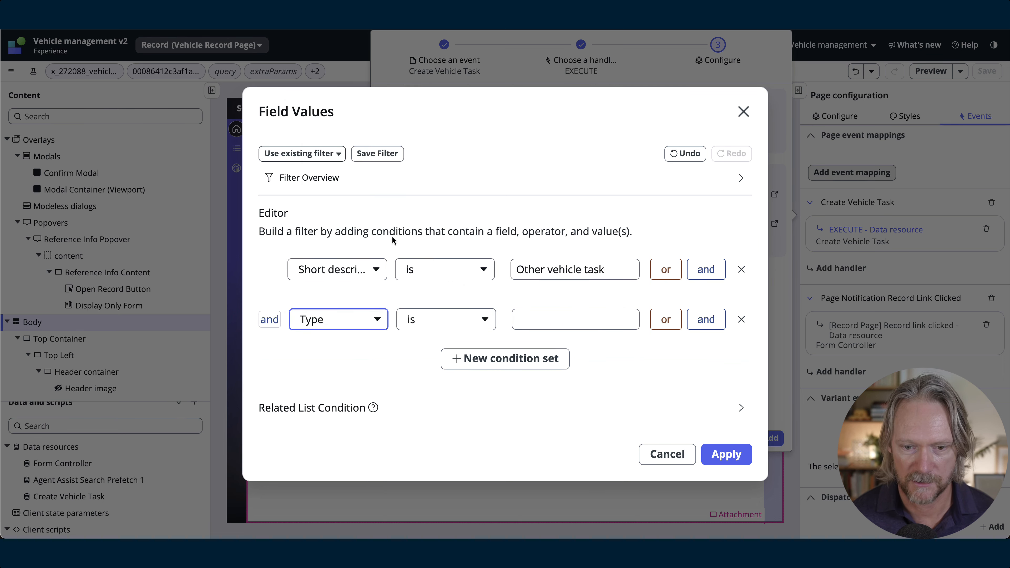
left_click(546, 317)
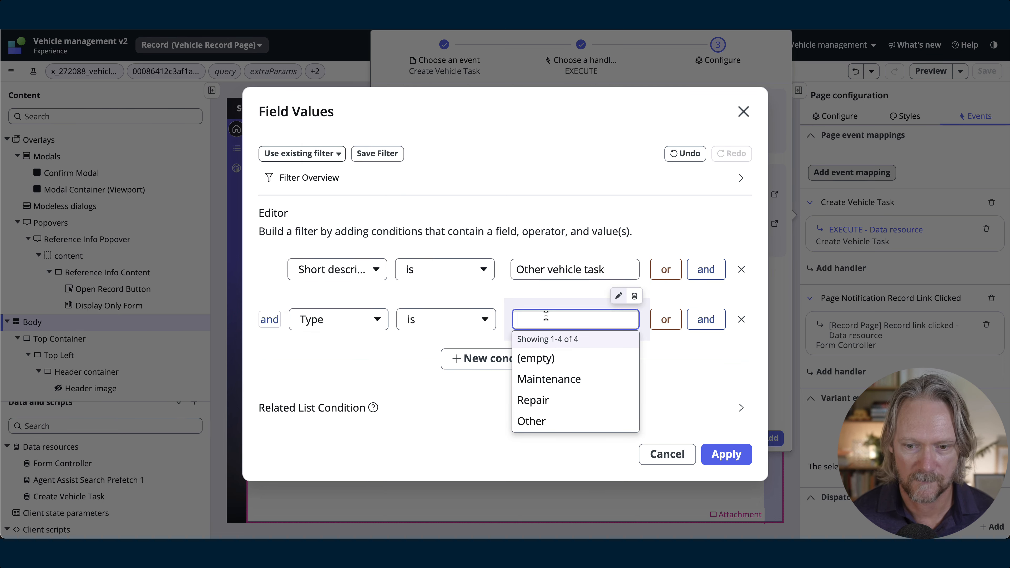
left_click(543, 421)
- Add a third field value condition on the Vehicle field
left_click(707, 320)
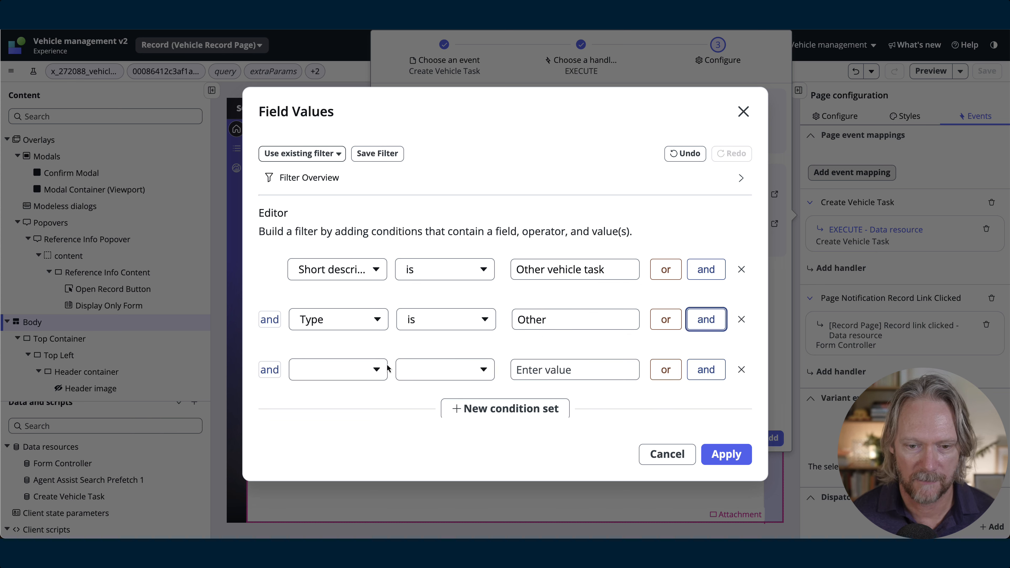
left_click(339, 373)
type("veh")
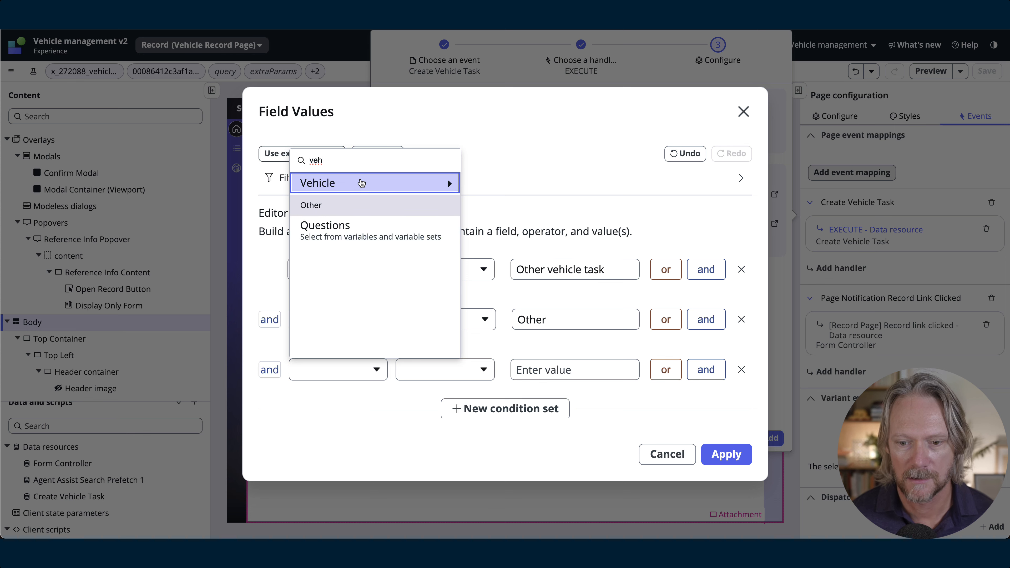
left_click(362, 183)
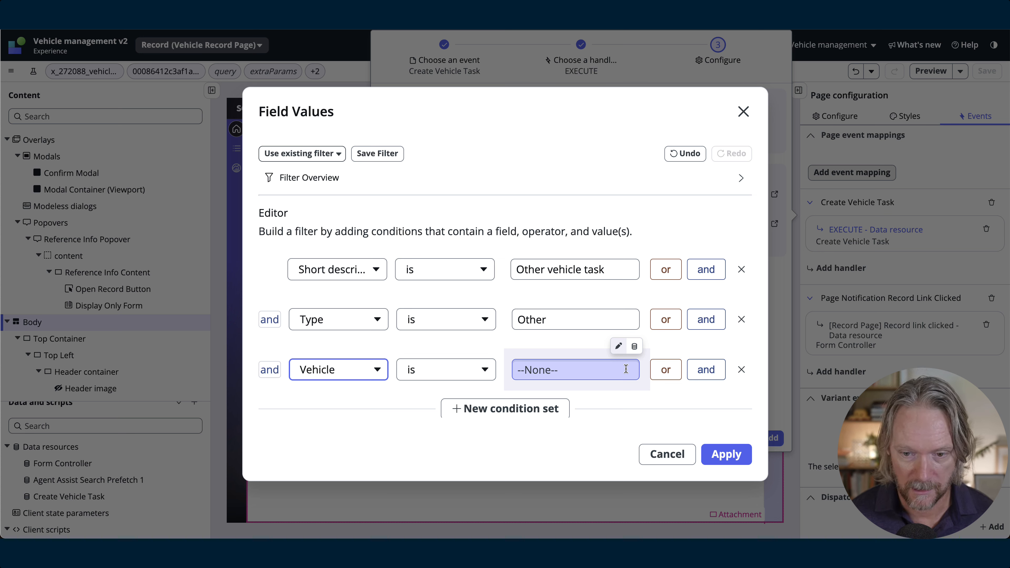
- Bind the Vehicle value to props sysId, then apply the field values and add the handler
left_click(634, 346)
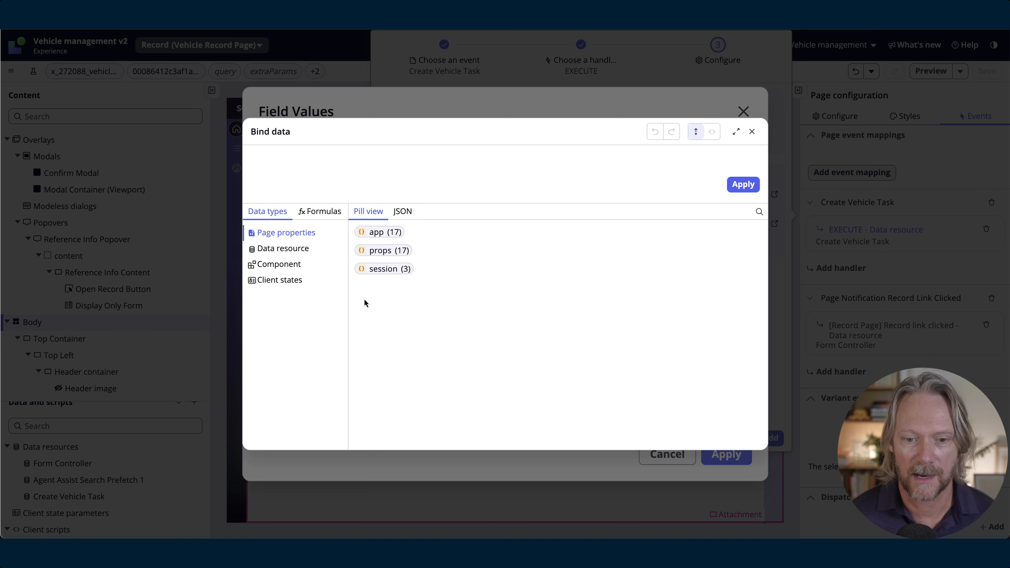
left_click(383, 255)
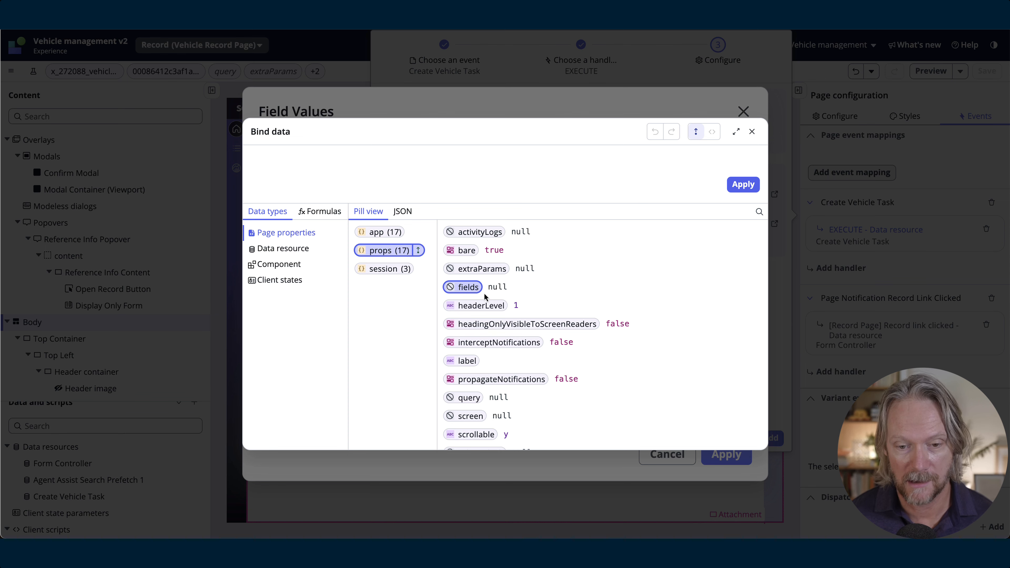
scroll(485, 298, "down", 3)
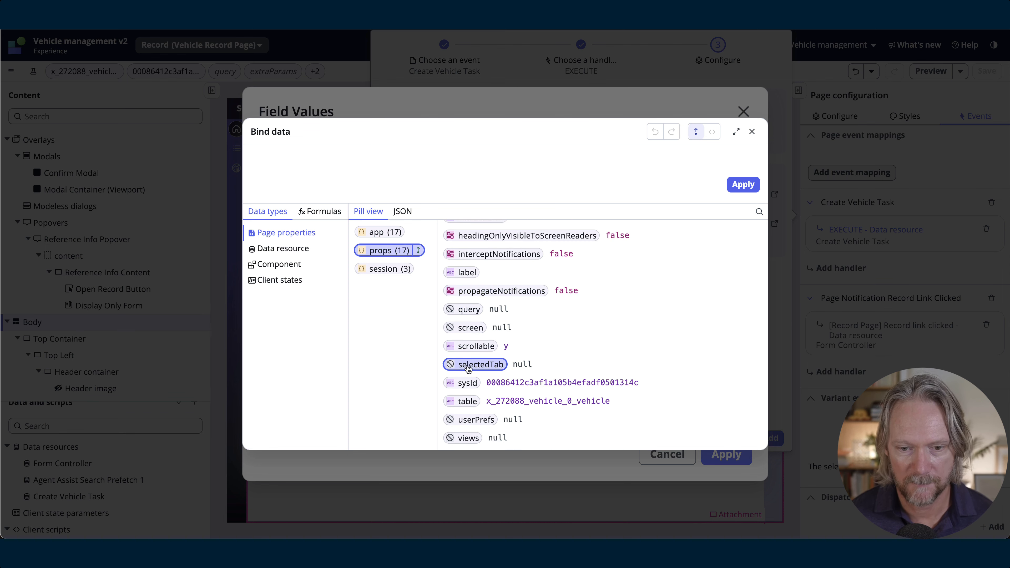
mouse_move(465, 385)
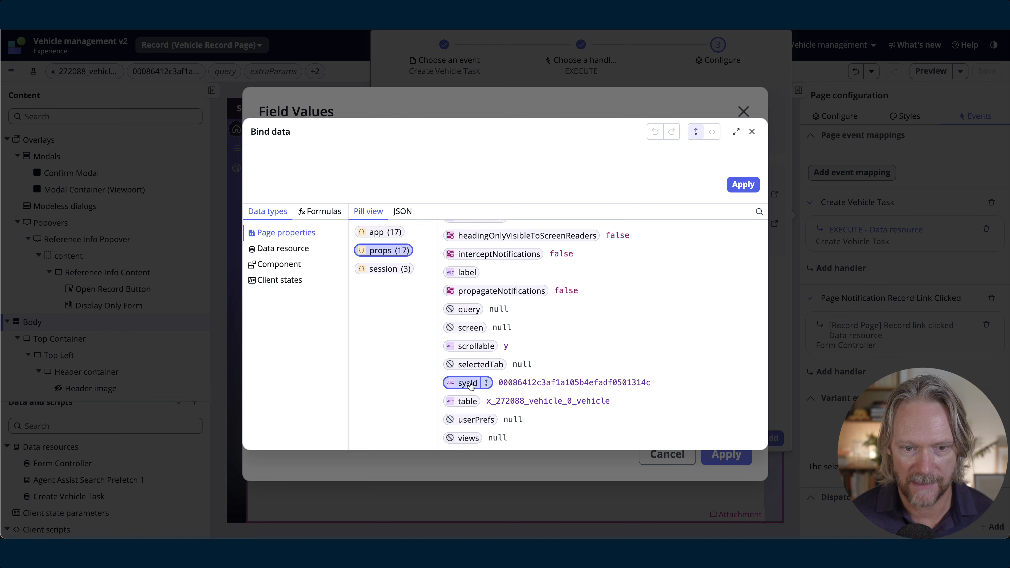
left_click(486, 383)
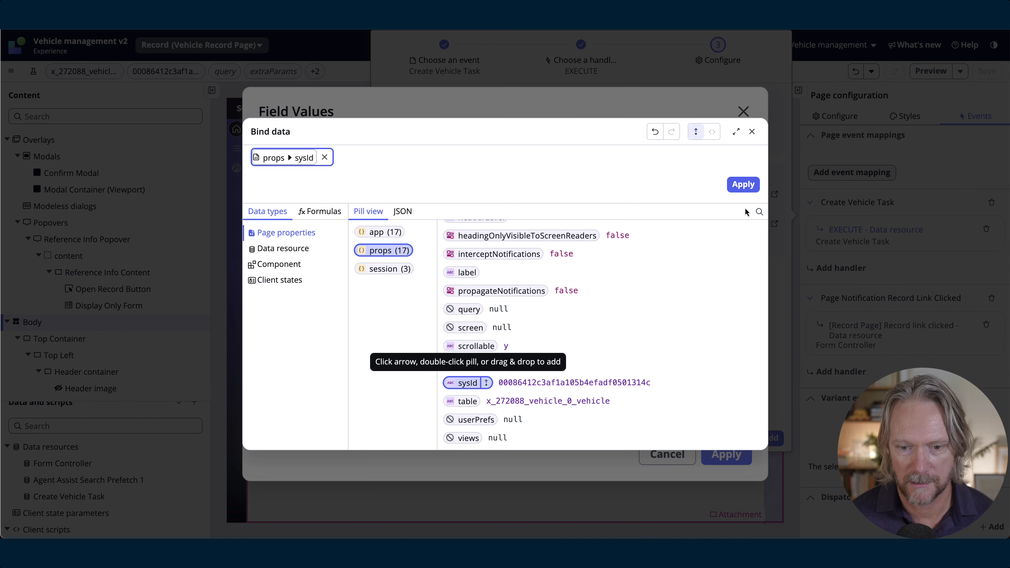
left_click(743, 184)
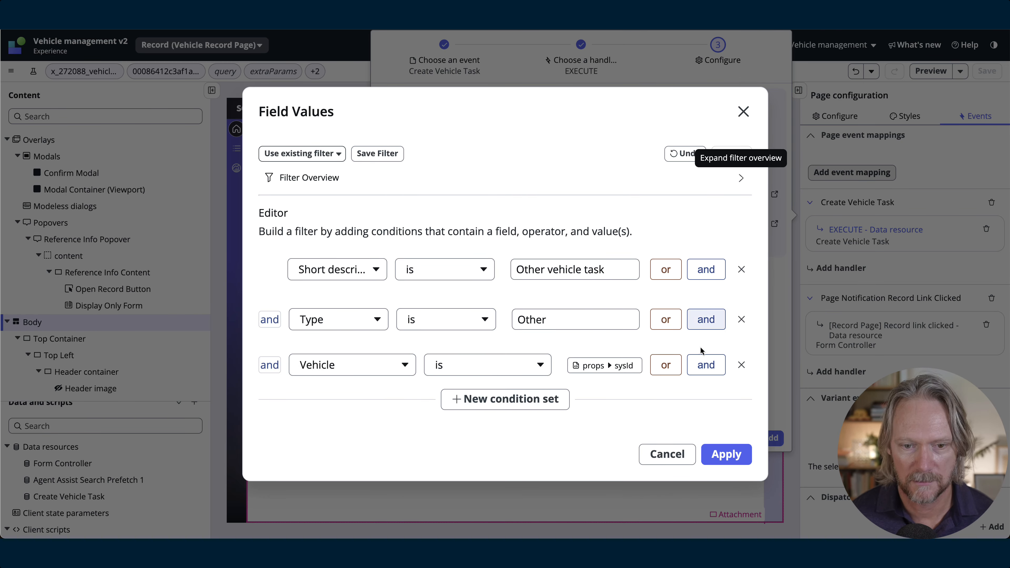
left_click(728, 454)
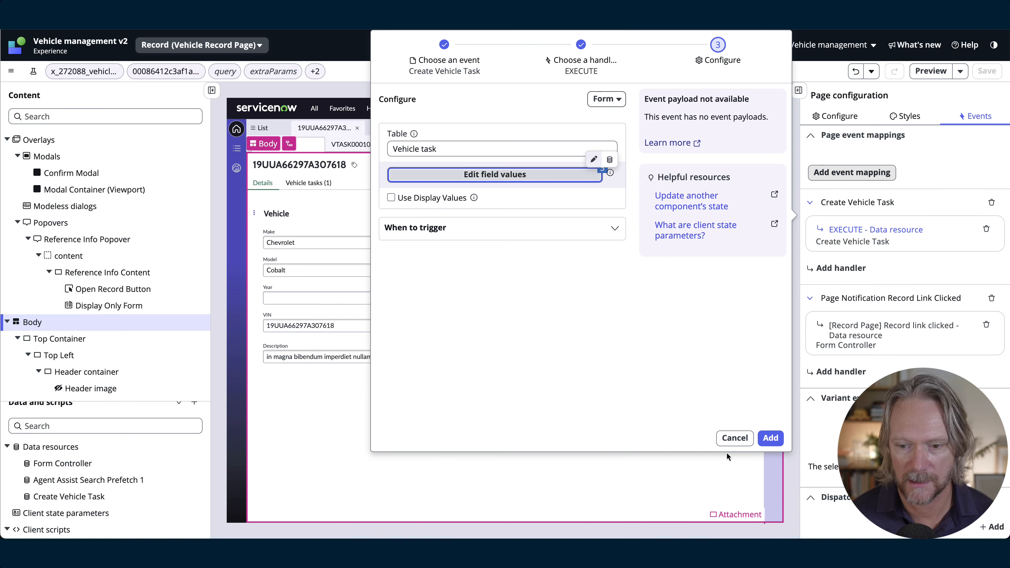
left_click(771, 438)
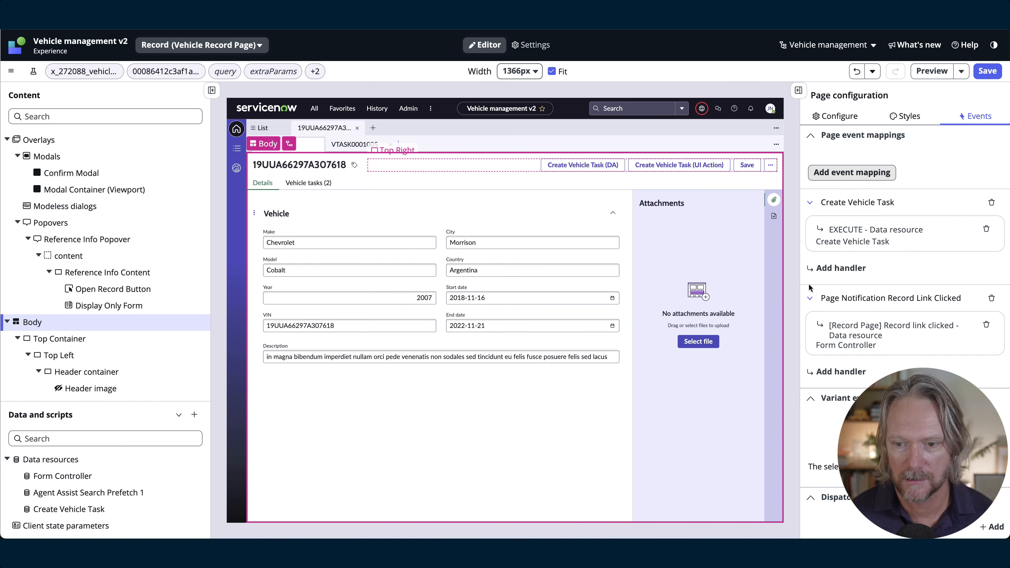
- Add the refreshListView client script as a second Create Vehicle Task handler and save
left_click(834, 272)
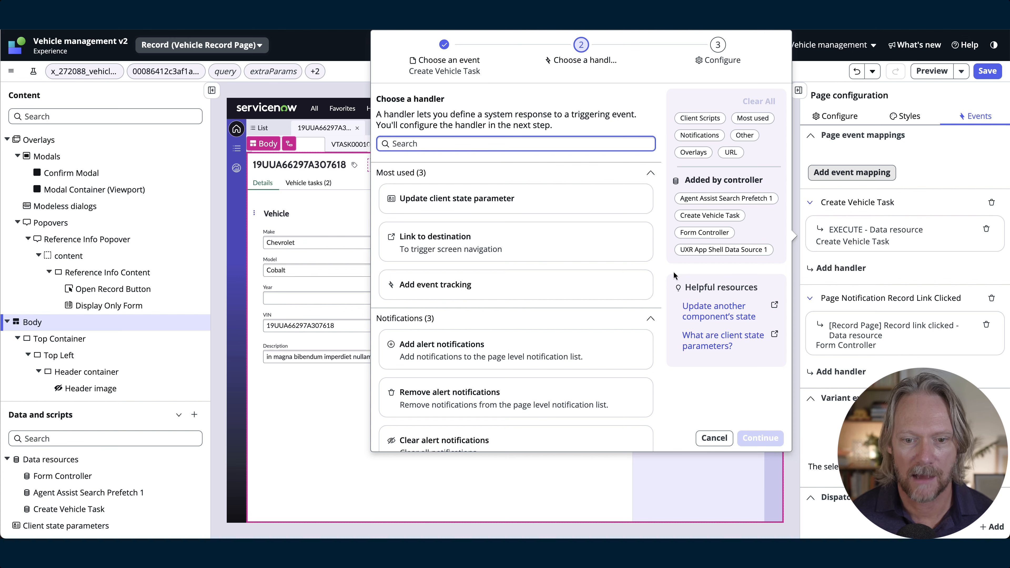
scroll(581, 287, "down", 10)
scroll(581, 287, "down", 12)
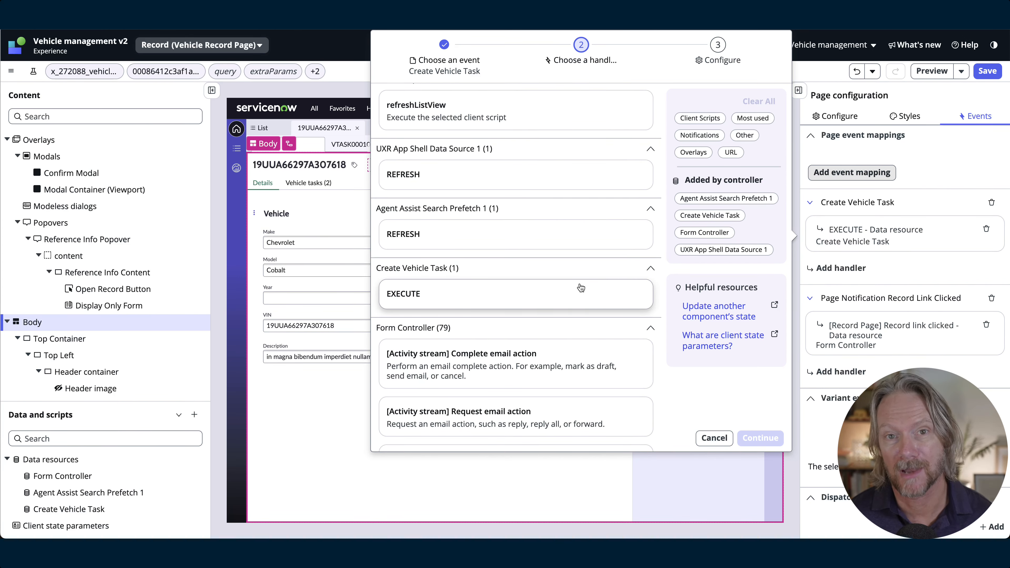
scroll(581, 287, "up", 3)
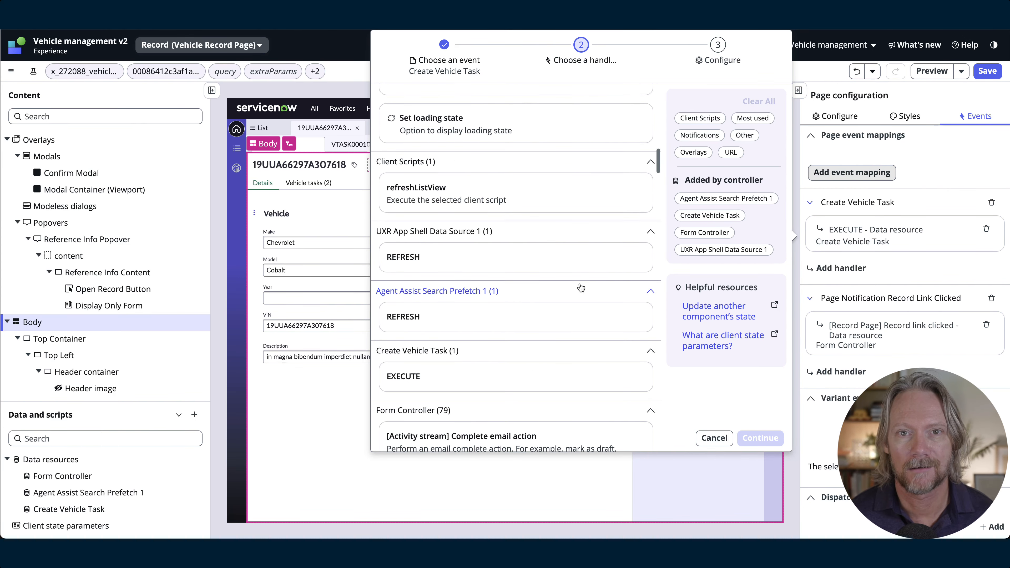
left_click(513, 195)
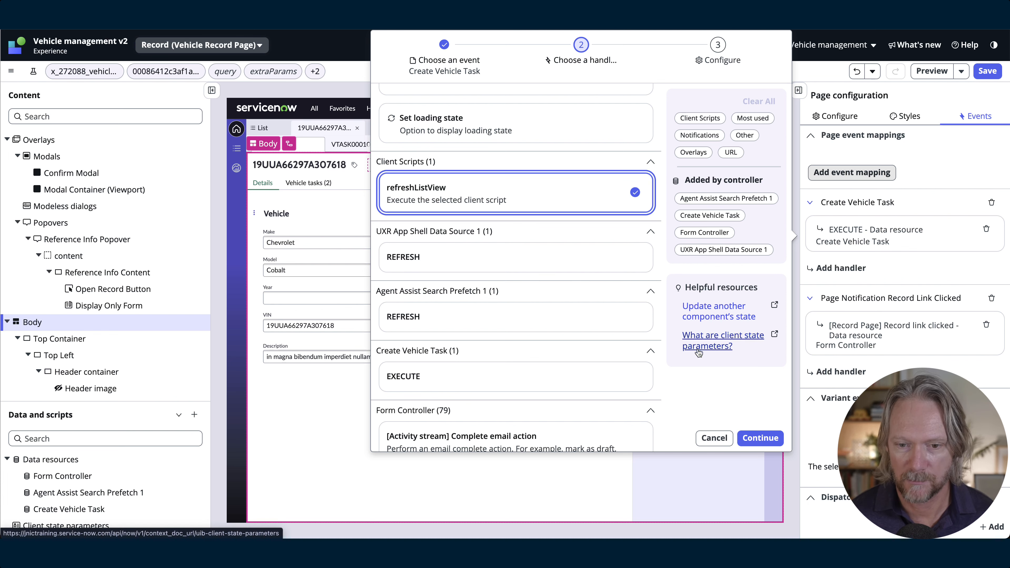
left_click(760, 440)
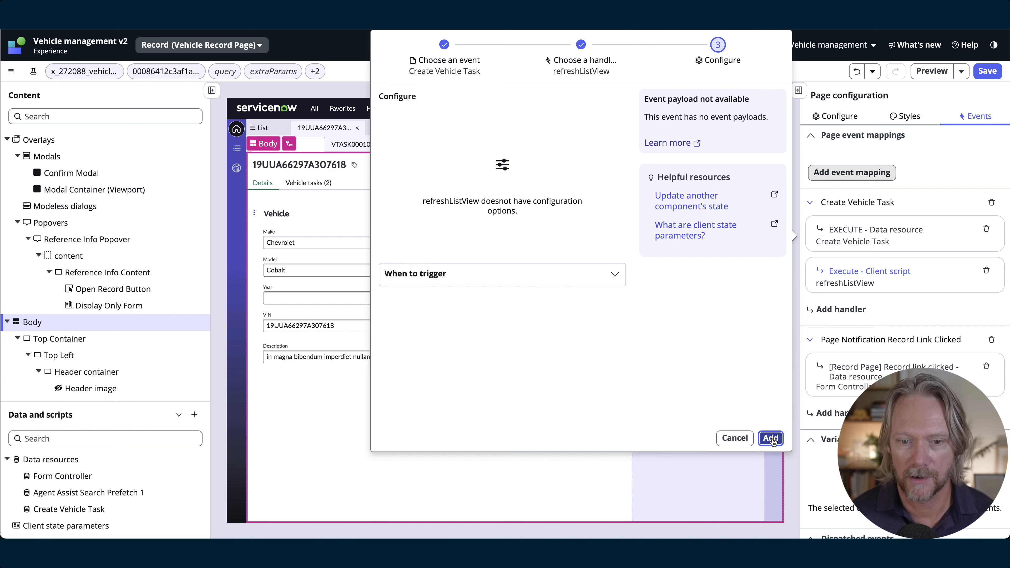
left_click(771, 439)
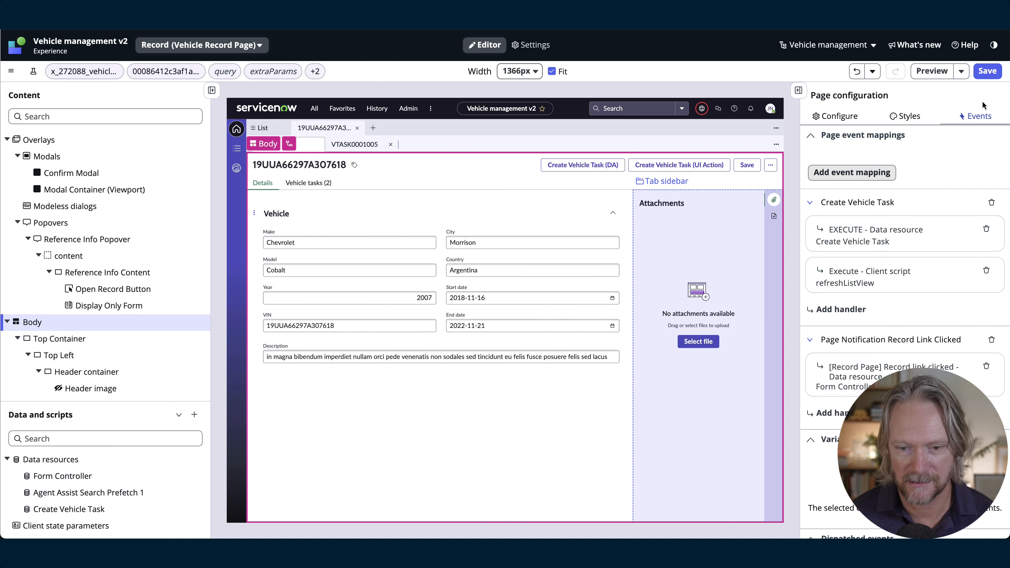
left_click(987, 71)
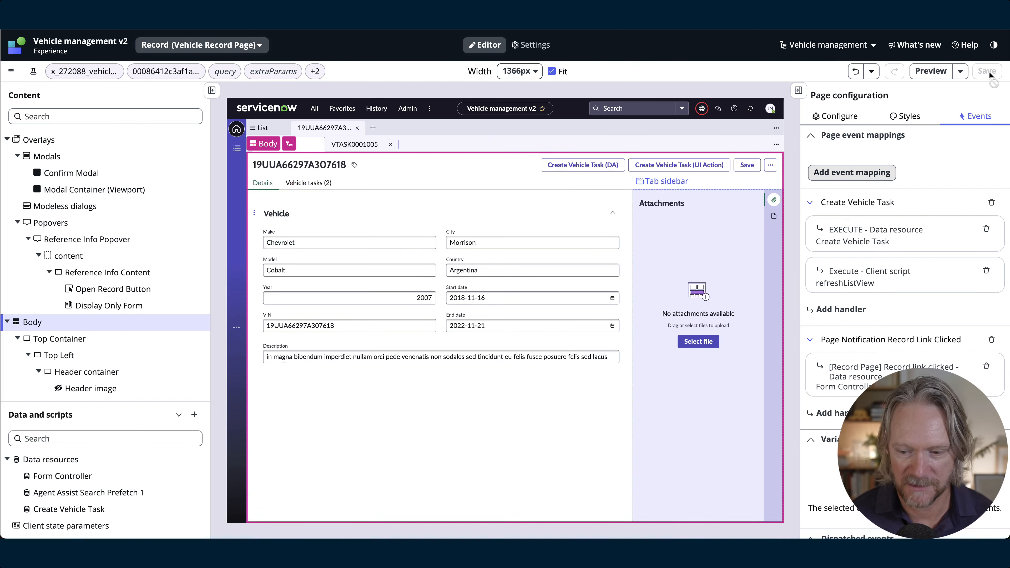